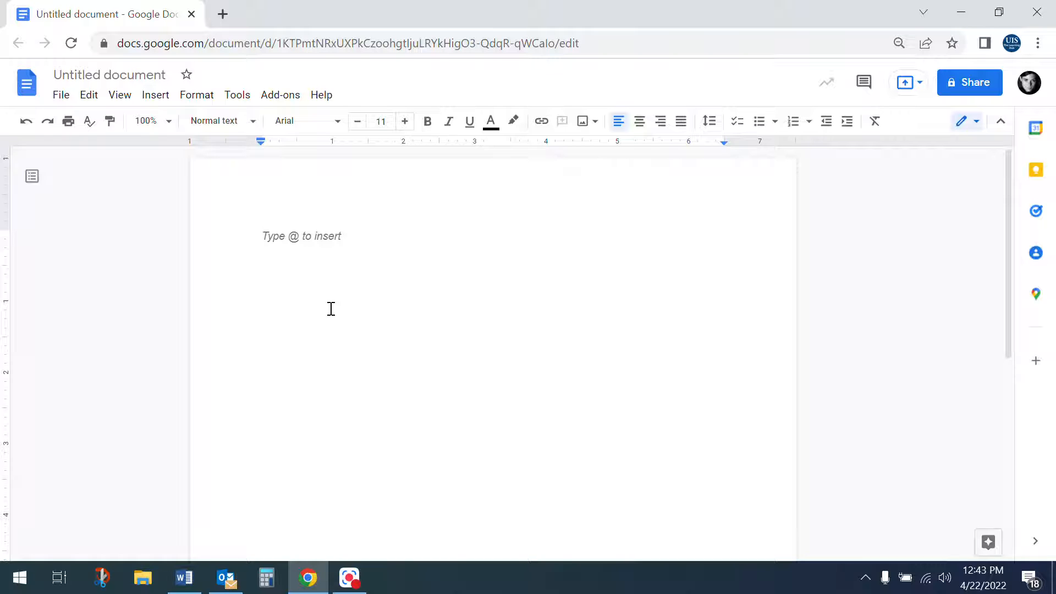
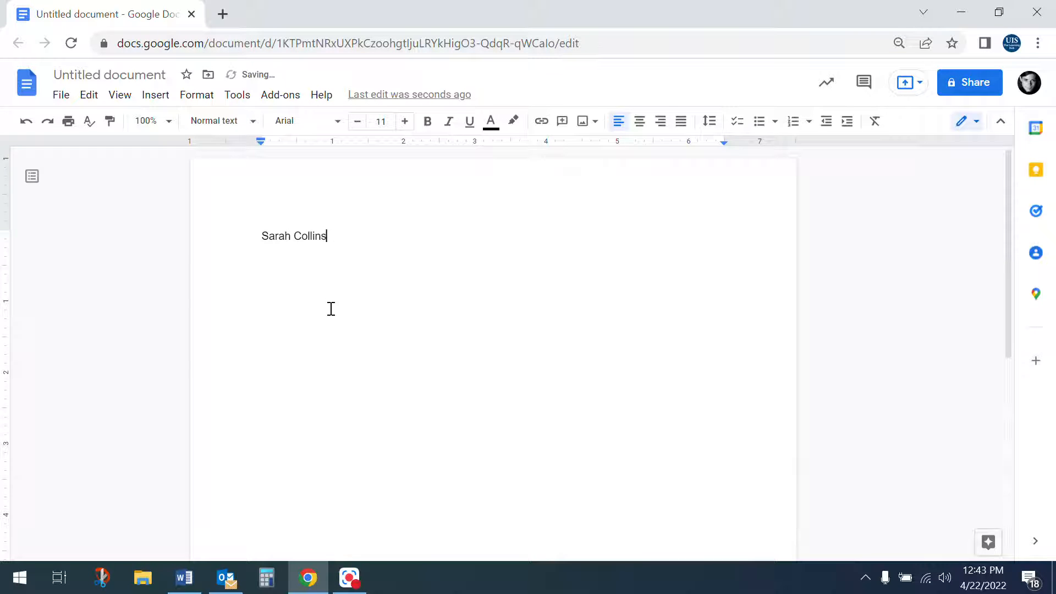
Type the heading lines: student's name, instructor's name, ENG 101, and 22 Apr. 2022
key(Return)
text(Dr. Lane)
key(Return)
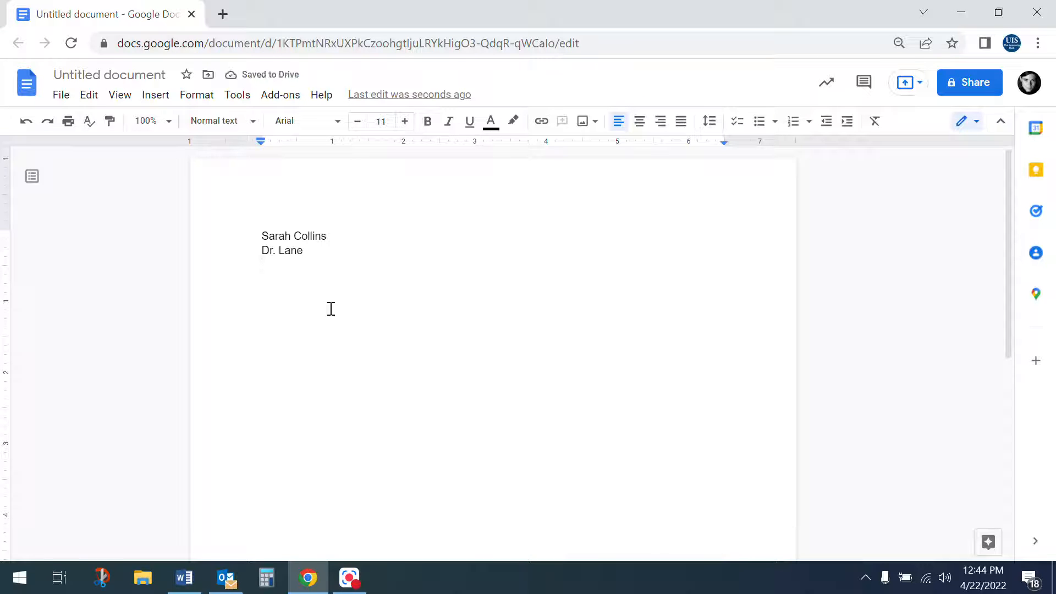
text(ENG 101)
key(Return)
text(22)
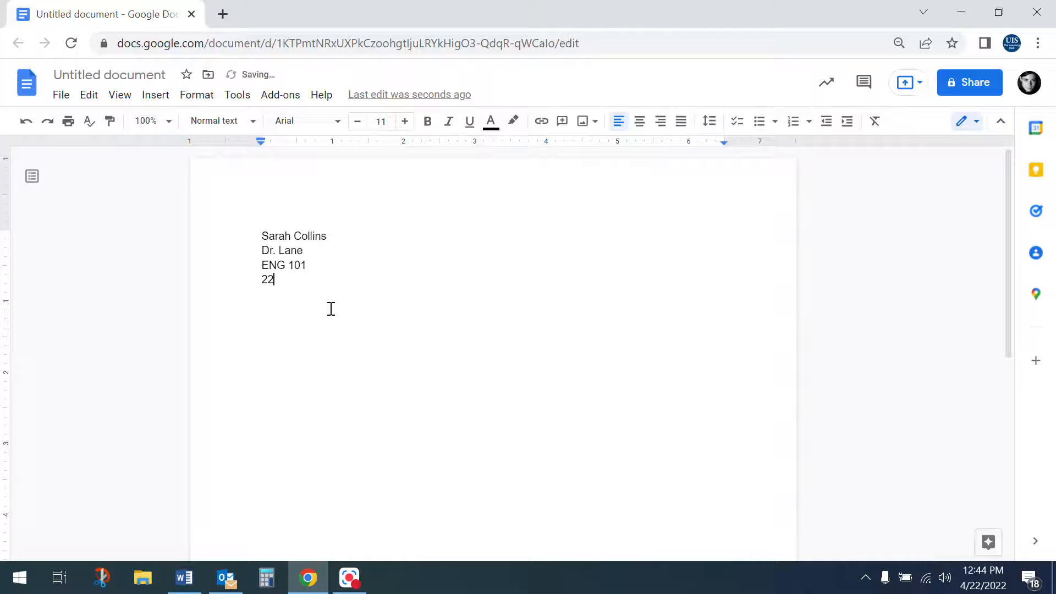
text( Apr.)
text(2022)
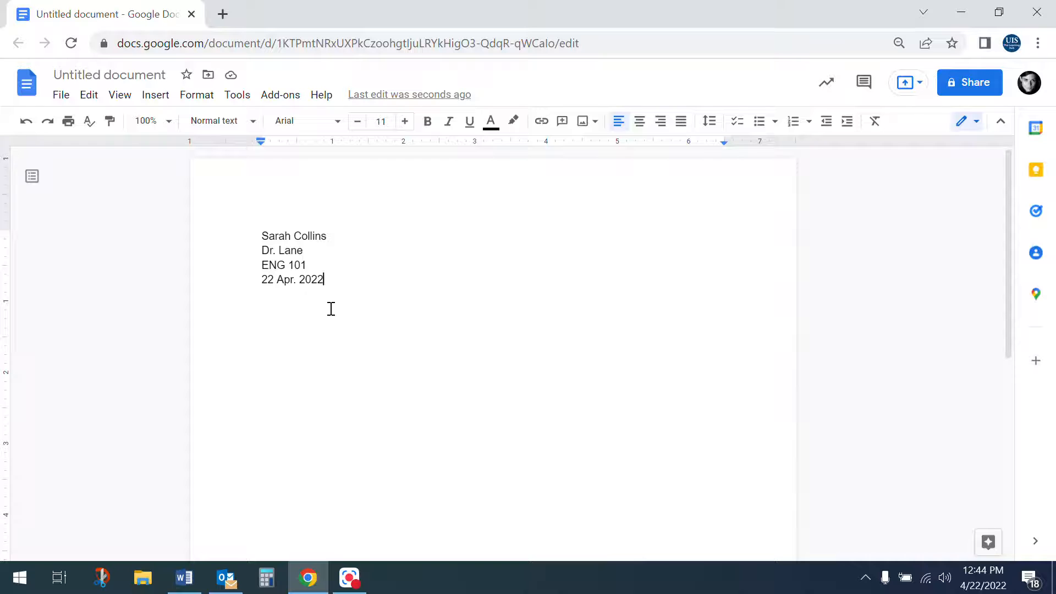
Add a centred 'Title' line below the heading
key(Return)
click(641, 123)
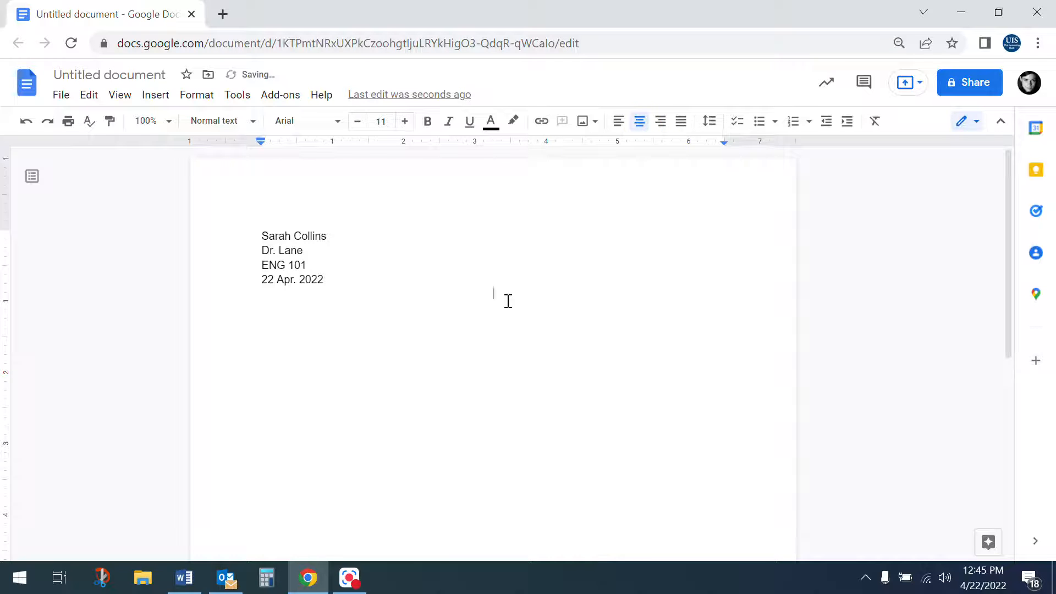
text(Title)
Start a left-aligned line below the title with a 0.5-inch first-line indent
key(Return)
key(ctrl+shift+l)
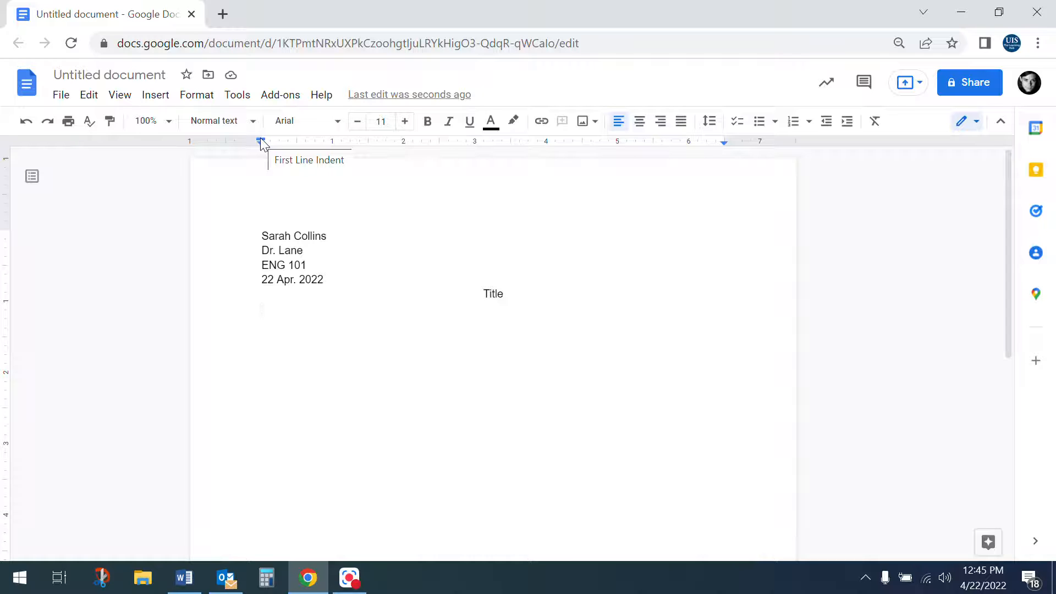
drag(260, 137, 295, 148)
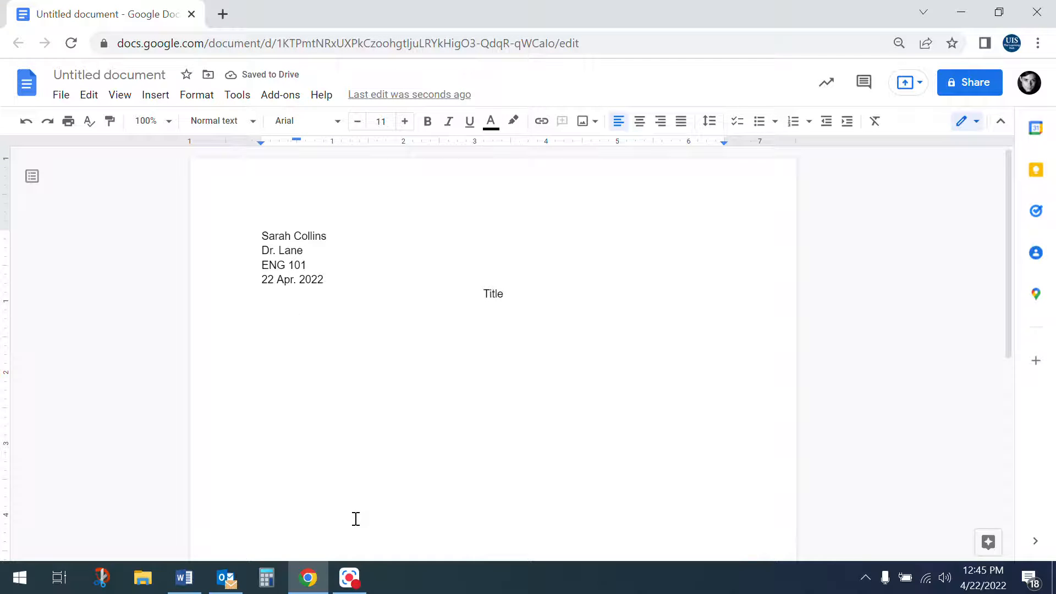
Type 'Start writing!' on the indented line, correcting the stray capital T
text(STart writing!)
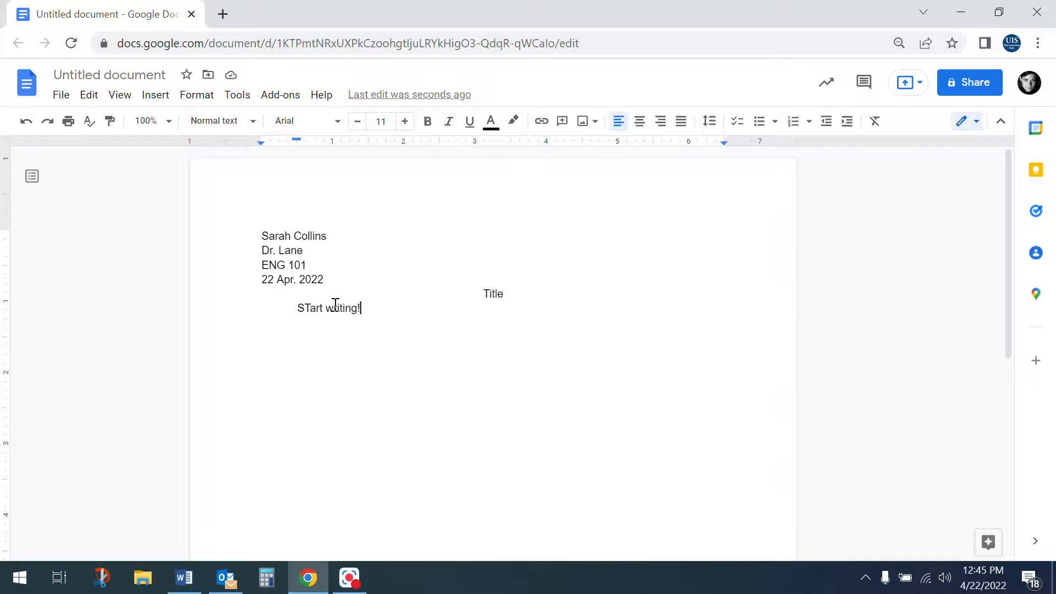
click(310, 310)
key(BackSpace)
text(t)
Set all the document text, heading through body line, to Times New Roman size 12
key(ctrl+a)
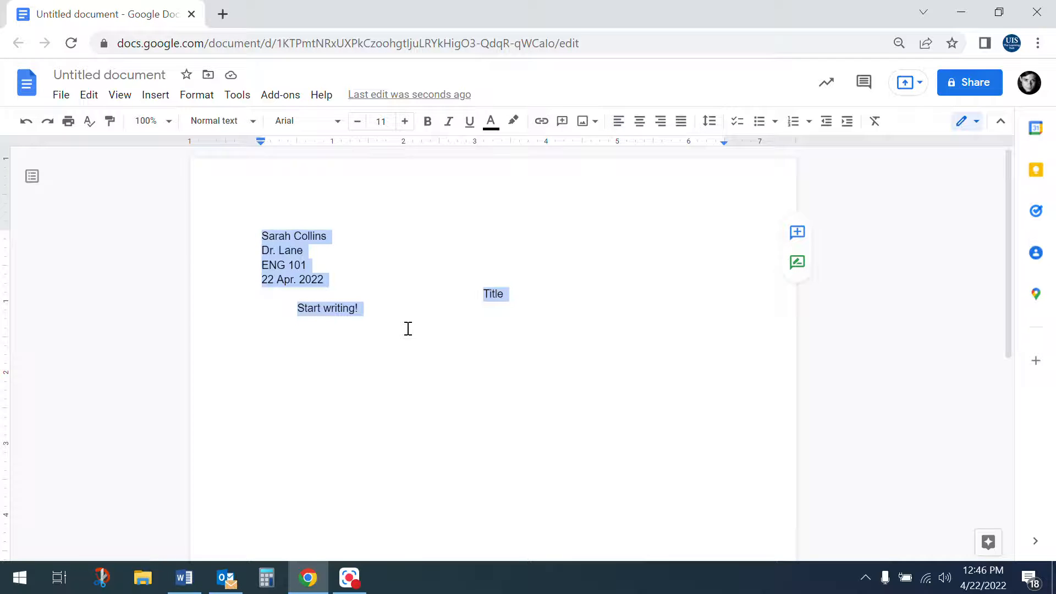
click(419, 372)
key(ctrl+a)
click(337, 121)
click(341, 232)
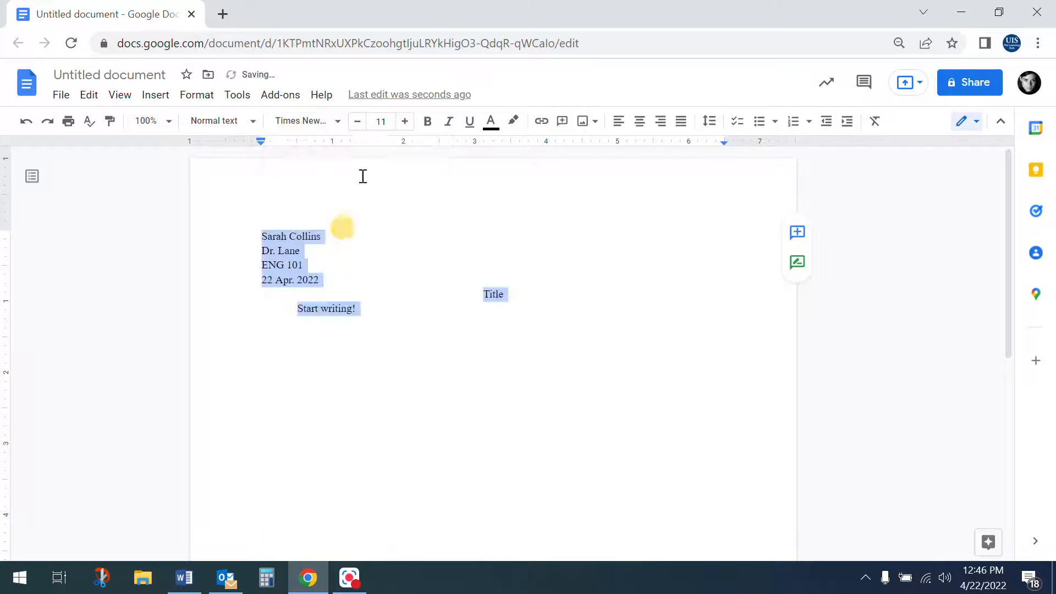
click(405, 121)
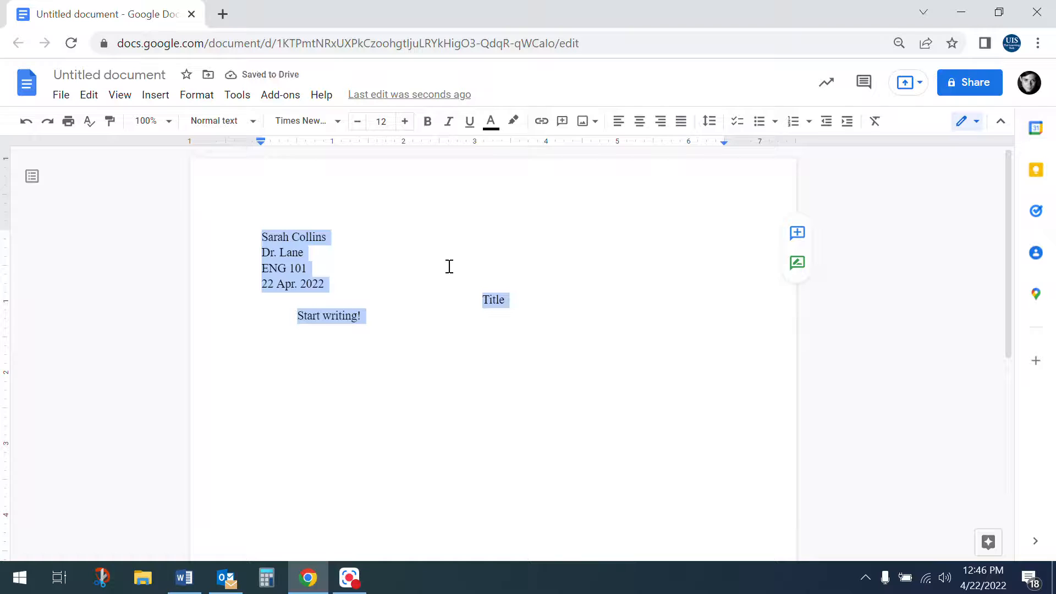
click(182, 99)
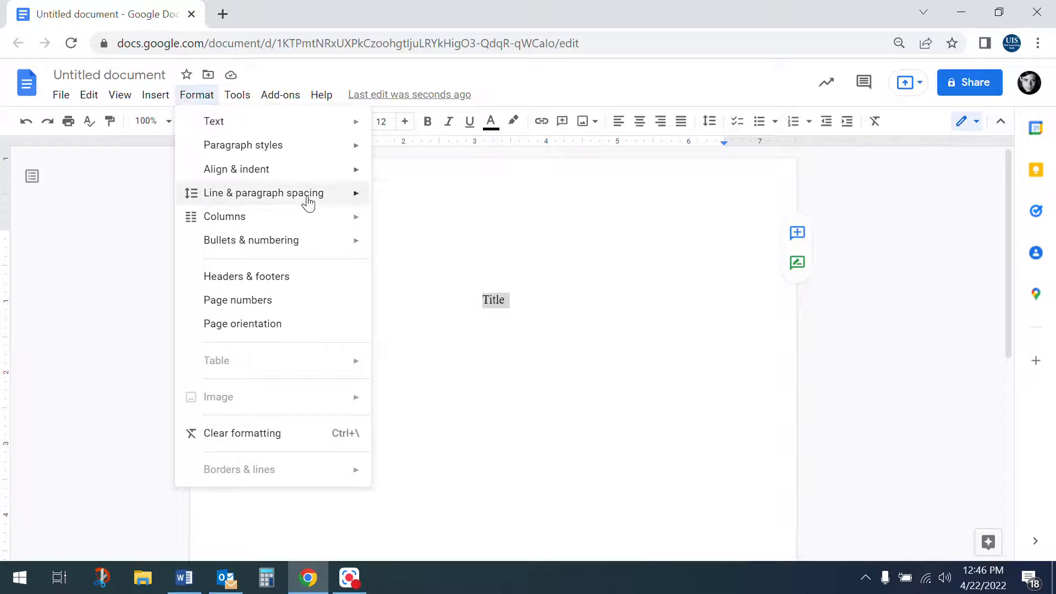
Apply Double line spacing to all selected text, confirm it in the spacing menu, then deselect
mouse_move(308, 202)
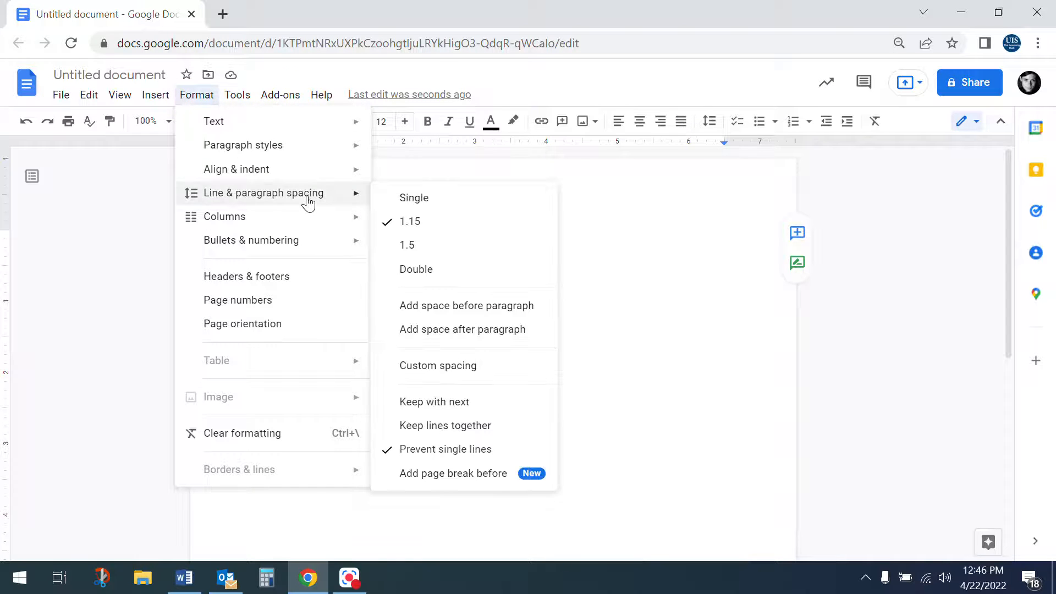
click(417, 273)
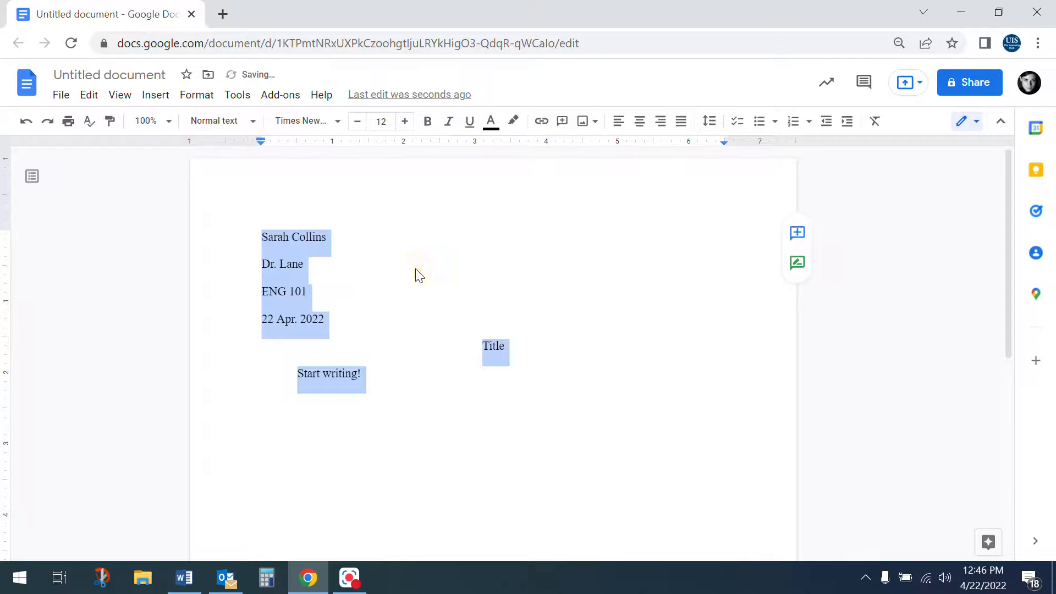
click(710, 128)
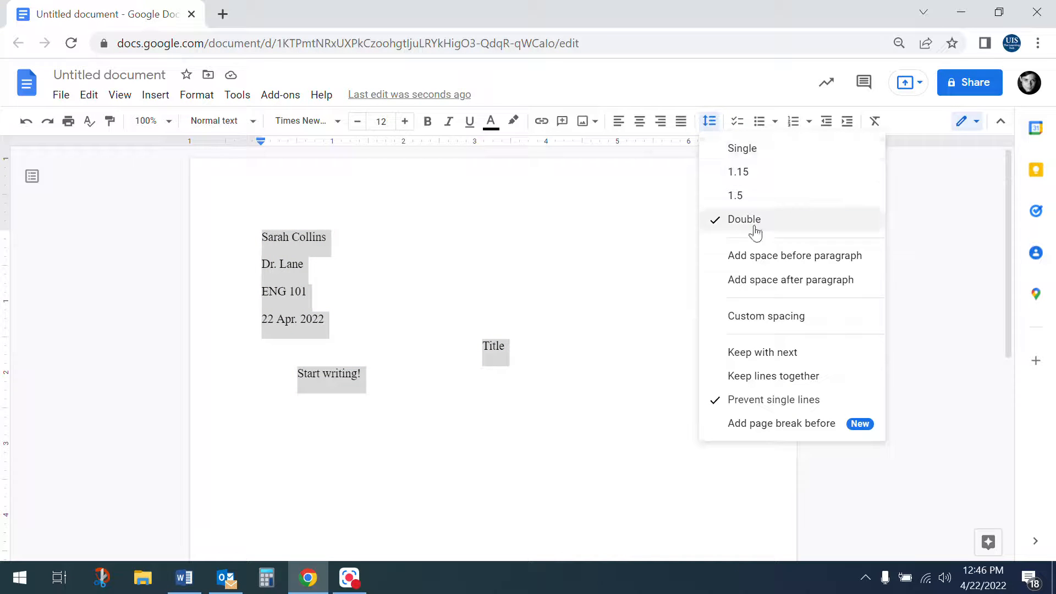
click(404, 433)
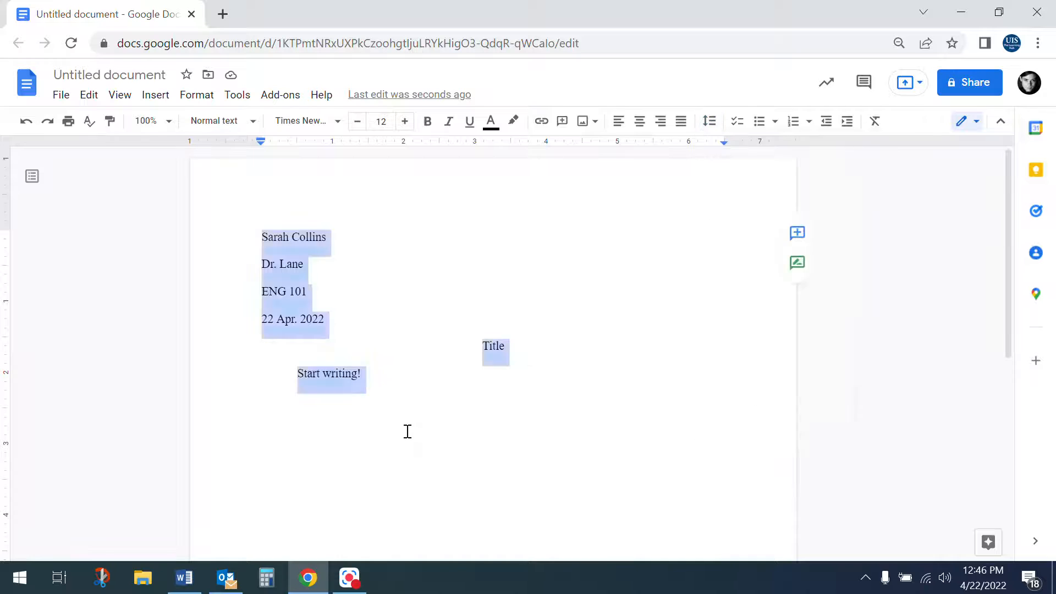
click(483, 382)
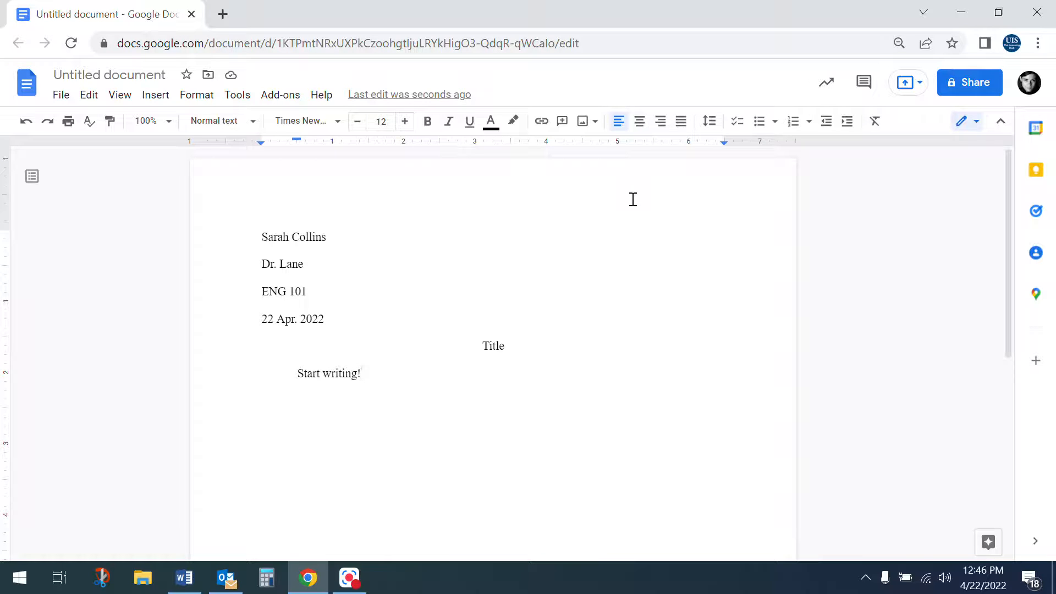
drag(382, 378, 294, 236)
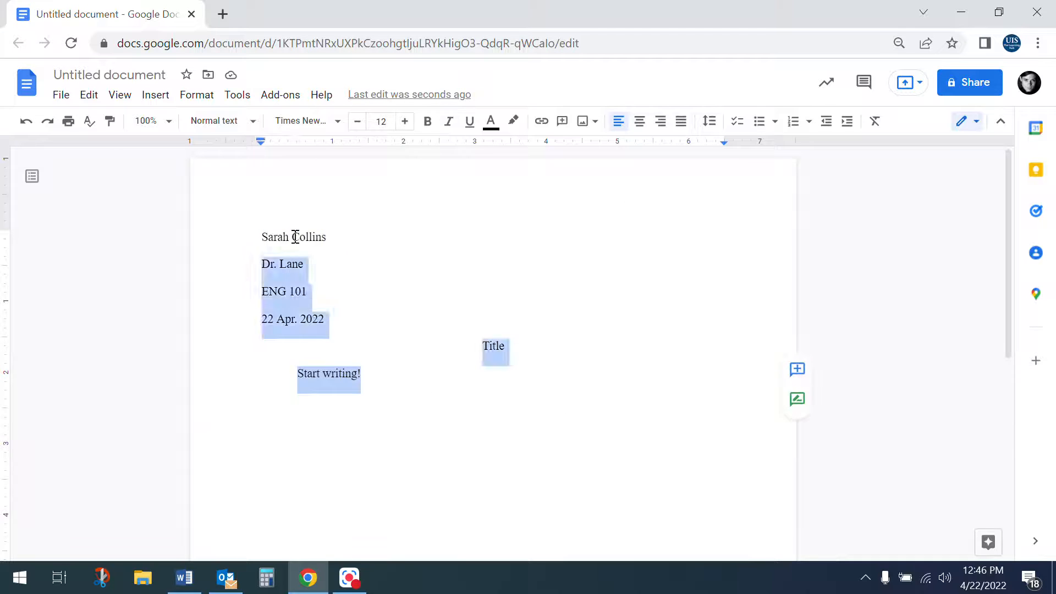
click(382, 377)
click(265, 247)
click(379, 260)
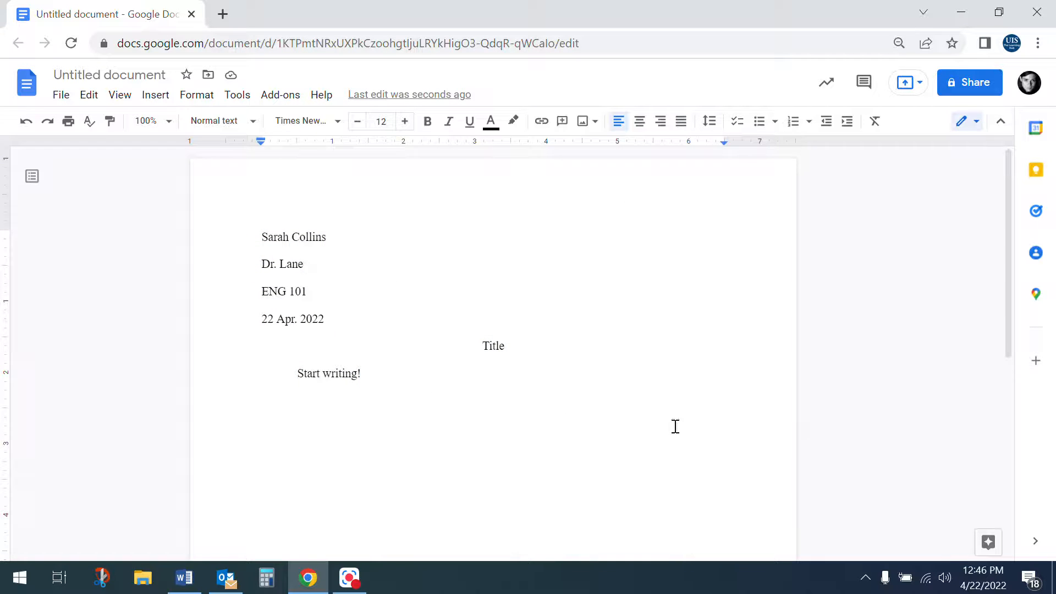
Dismiss the watermarks announcement popup
click(647, 197)
click(647, 196)
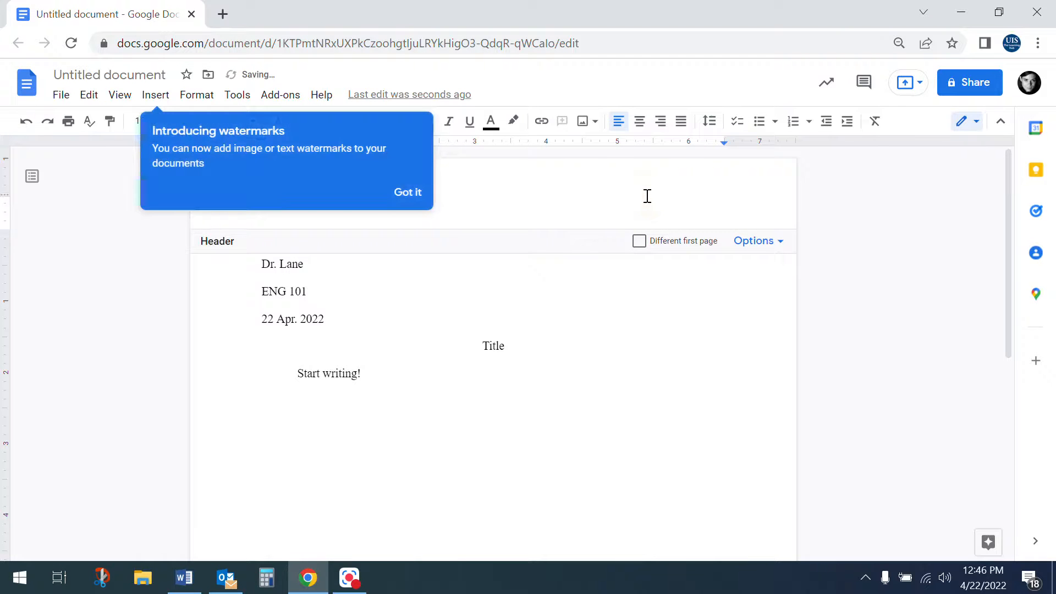
click(408, 202)
click(407, 201)
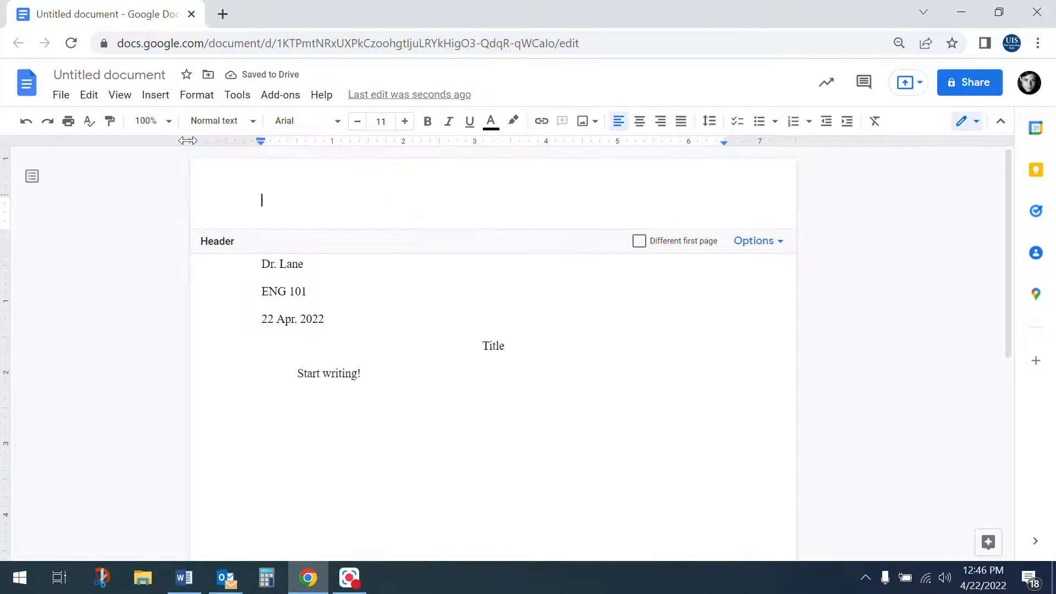
Insert a header and open its Page numbers options
click(155, 101)
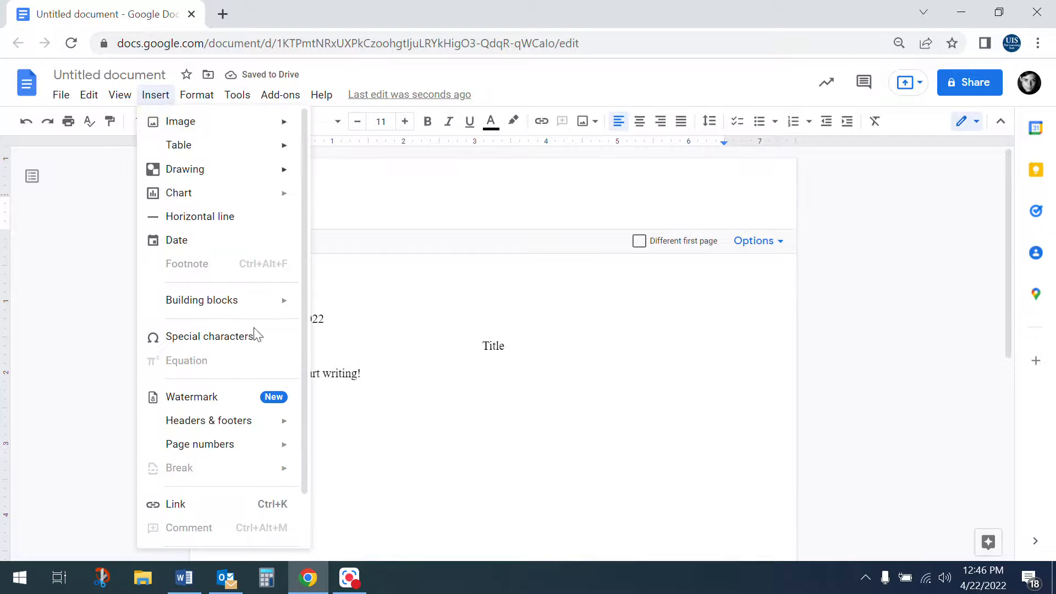
mouse_move(252, 427)
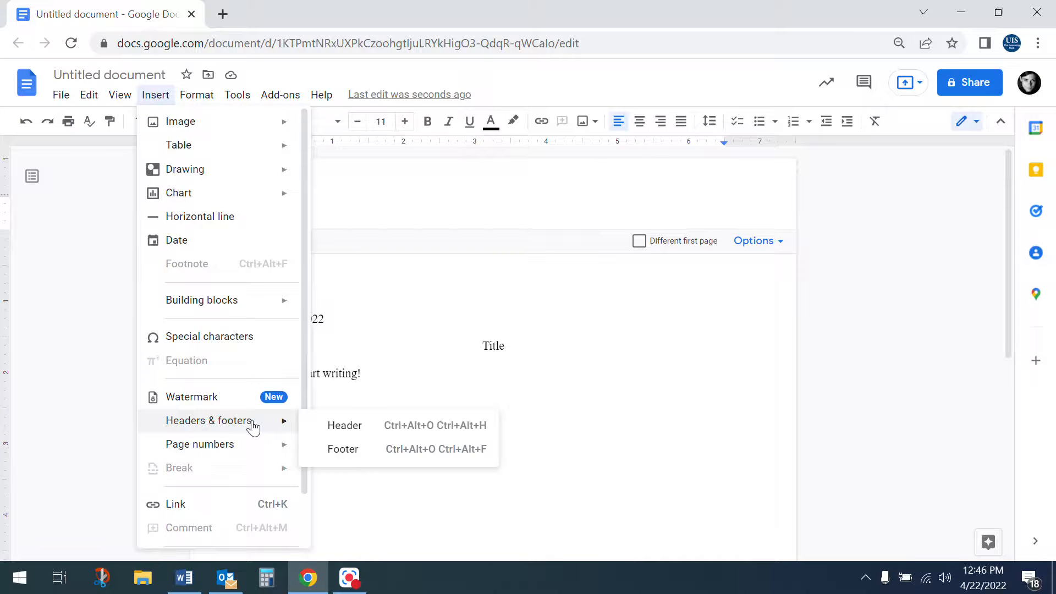
click(342, 427)
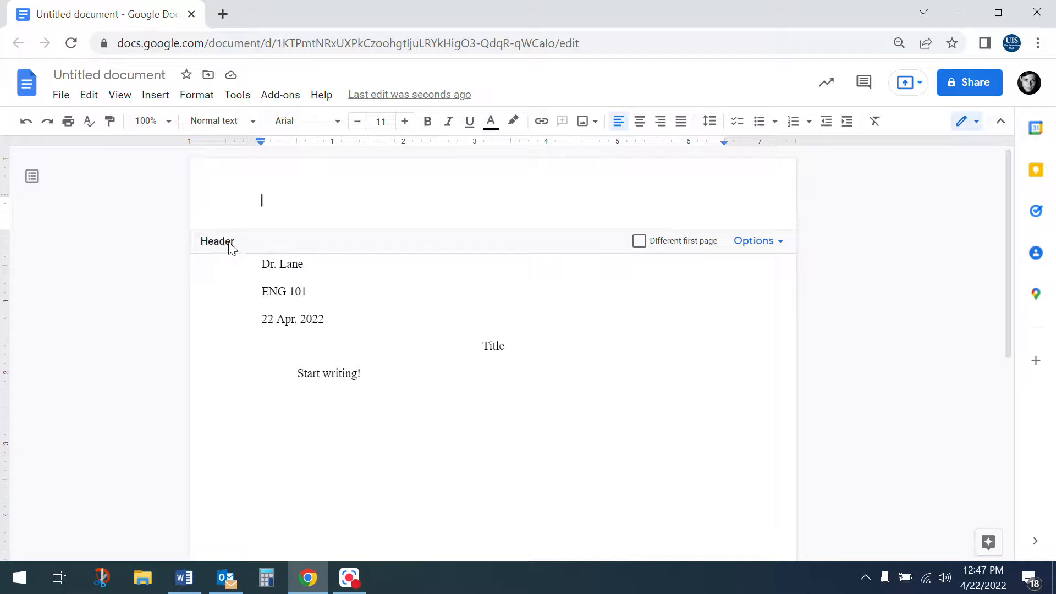
click(752, 244)
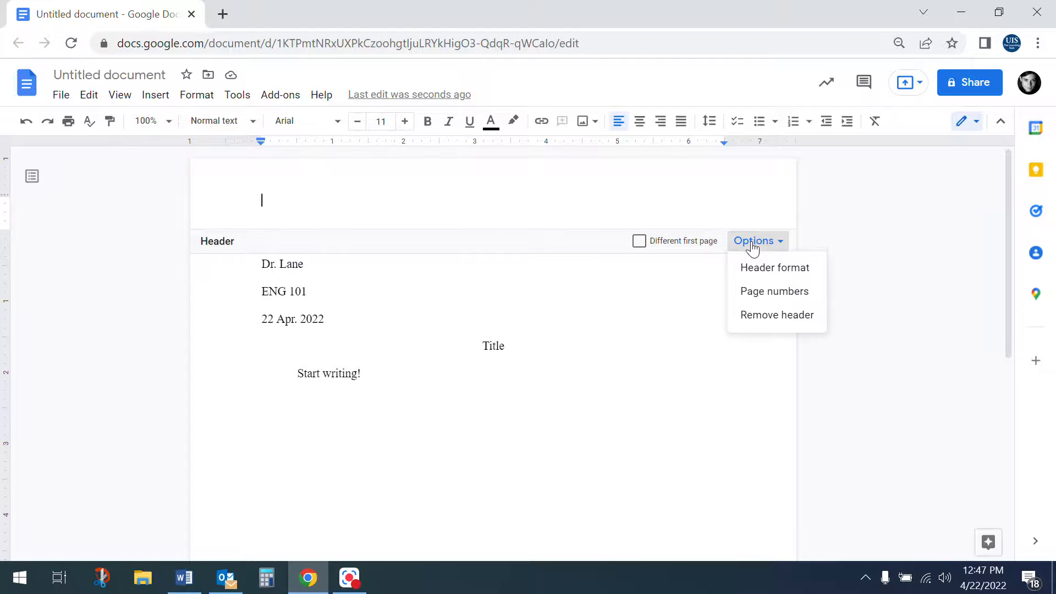
click(768, 291)
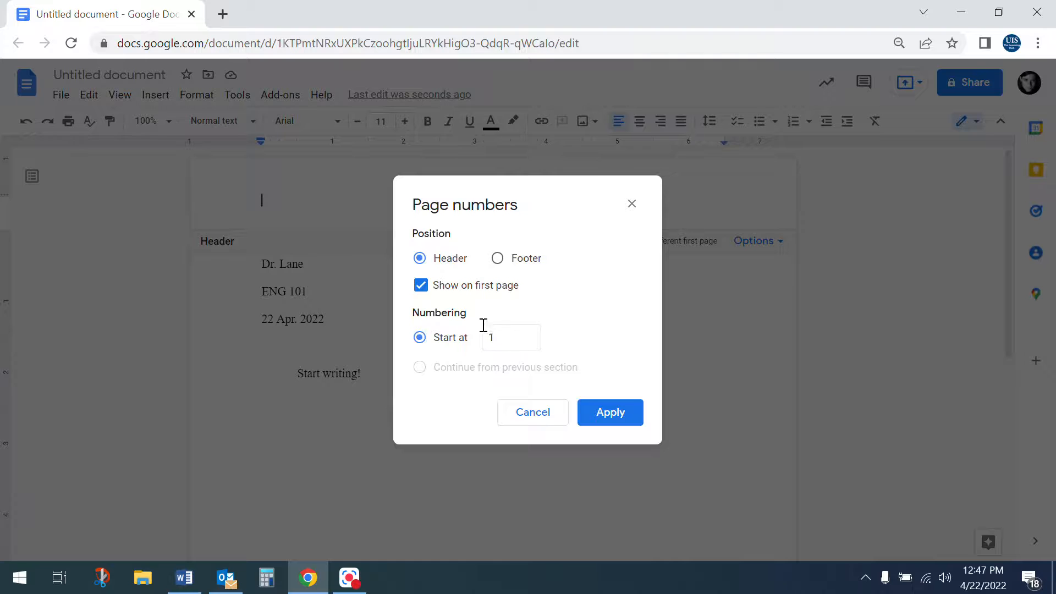
Add a right-aligned page number to the header with the student's surname before it
click(598, 413)
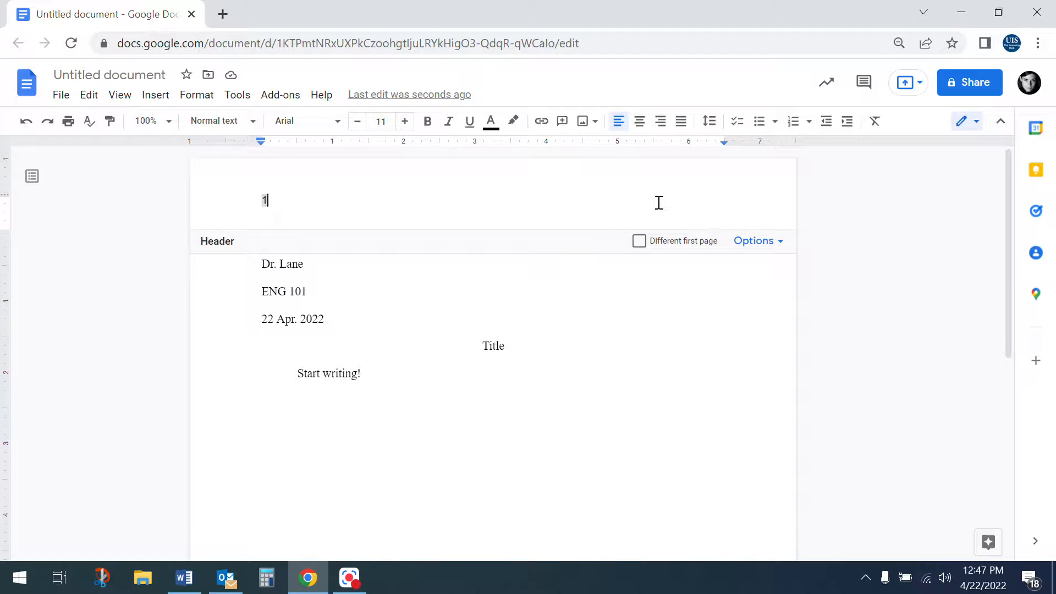
click(662, 122)
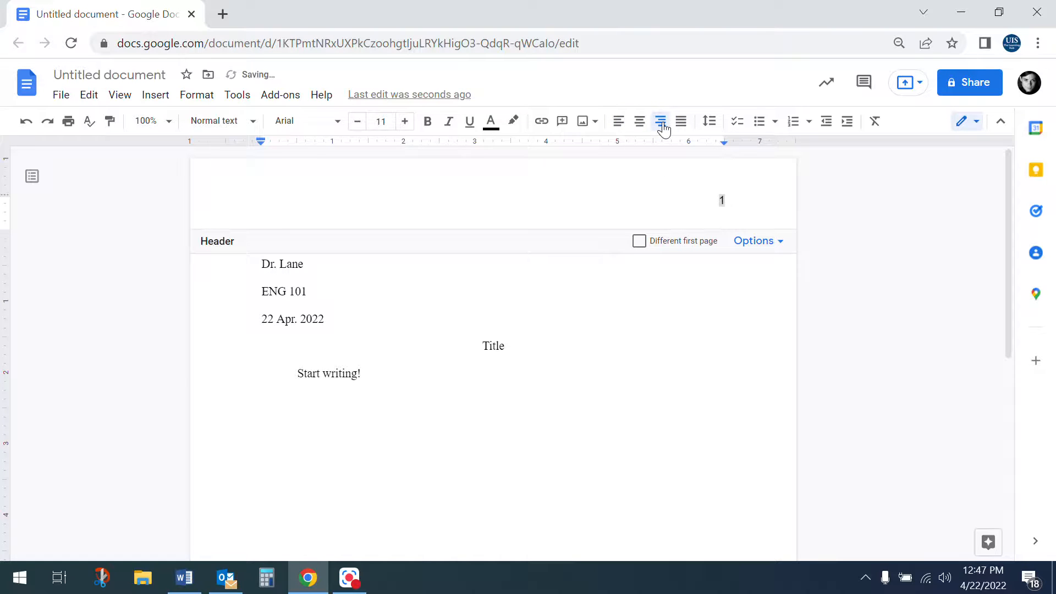
key(Left)
text(Collins)
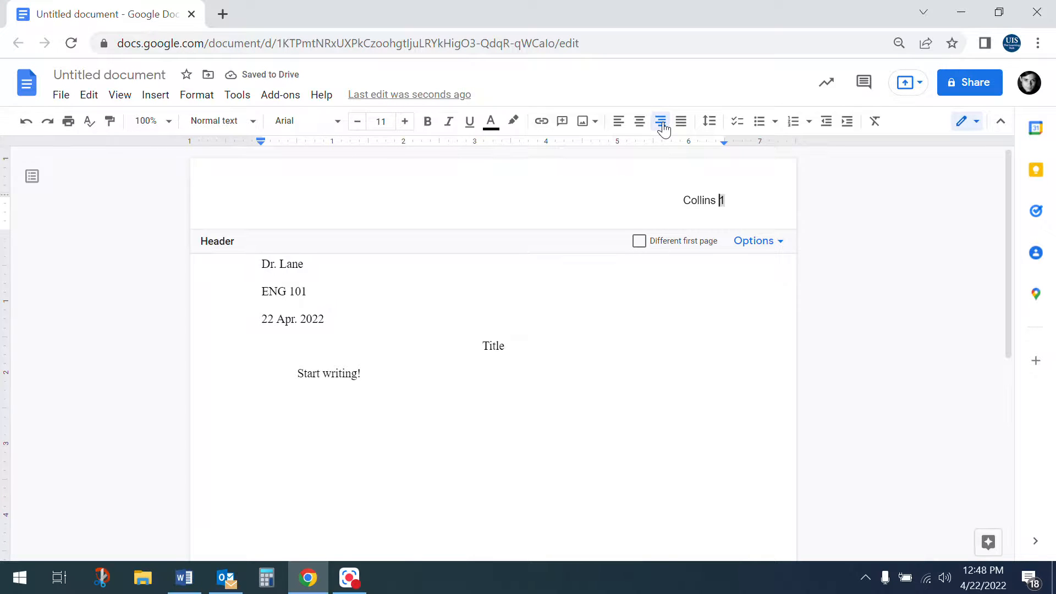
Set the header line to Times New Roman size 12 and return to the body
key(ctrl+a)
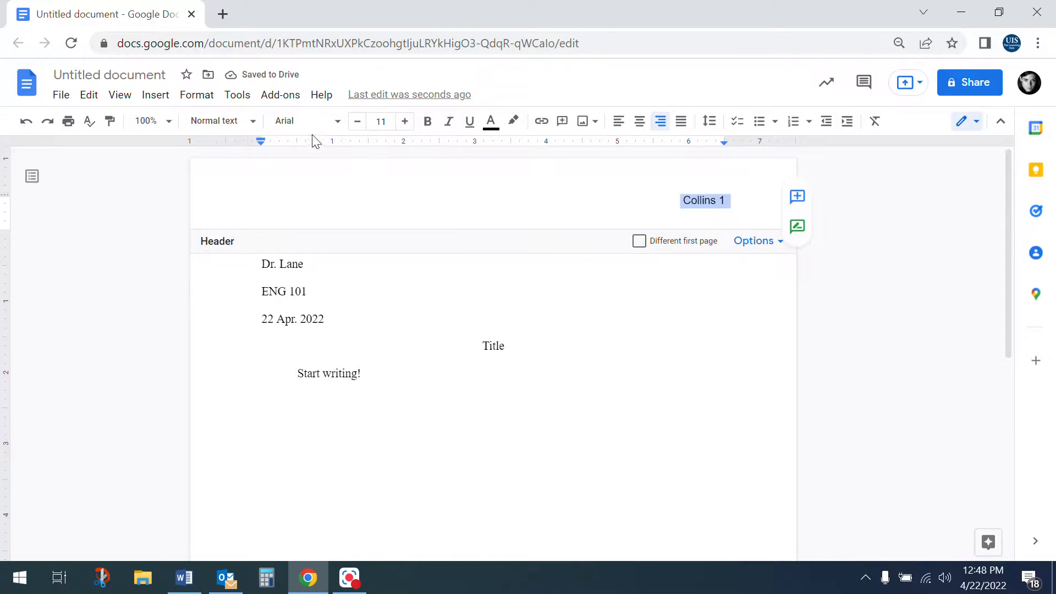
click(336, 128)
click(359, 208)
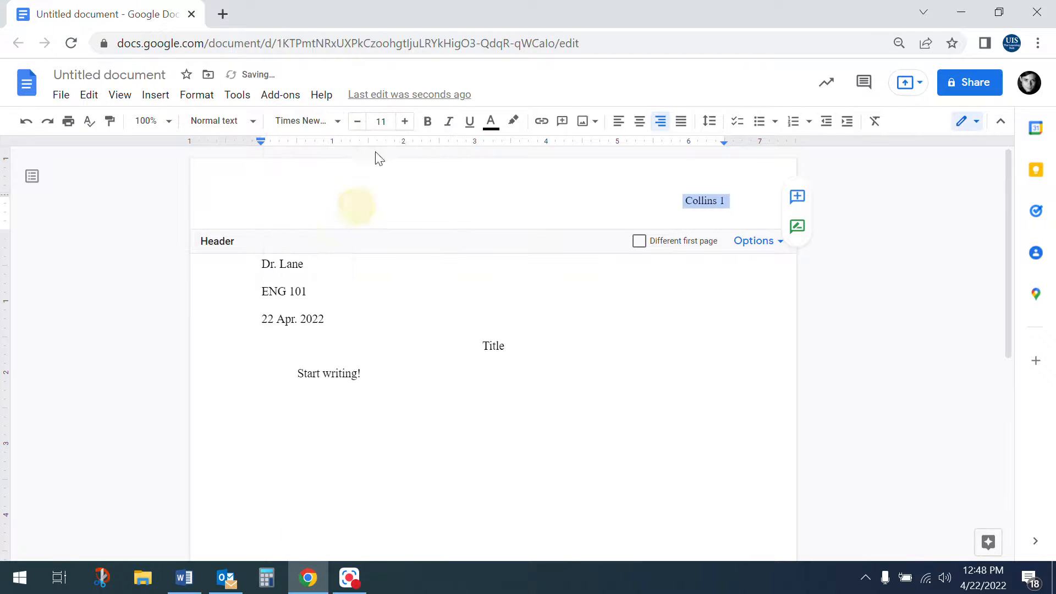
click(404, 122)
click(541, 414)
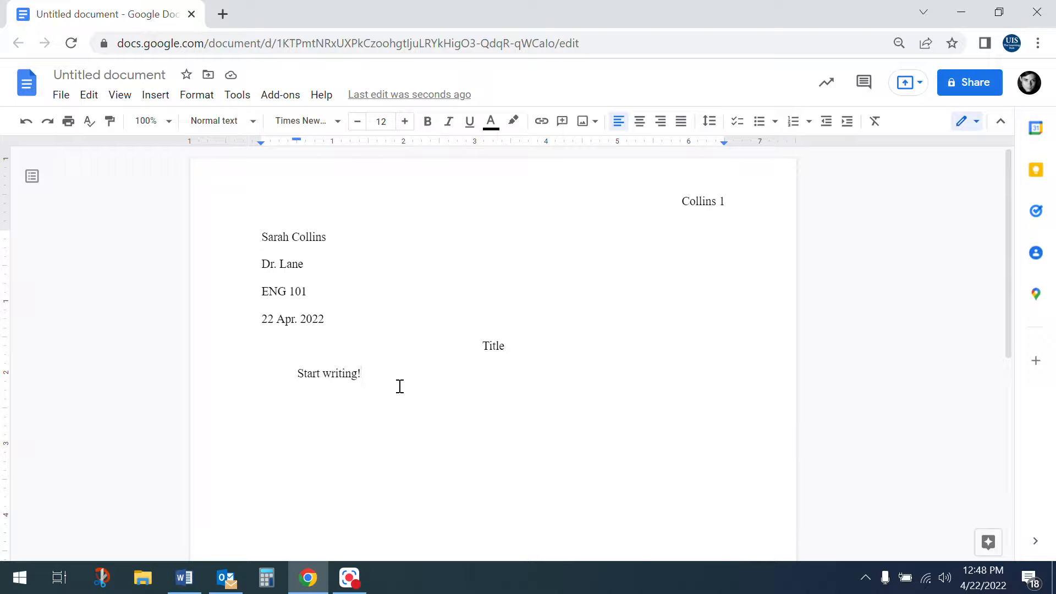
Push a blank line onto page 2 and drag its first-line indent back to the margin
scroll(400, 387, down, 6)
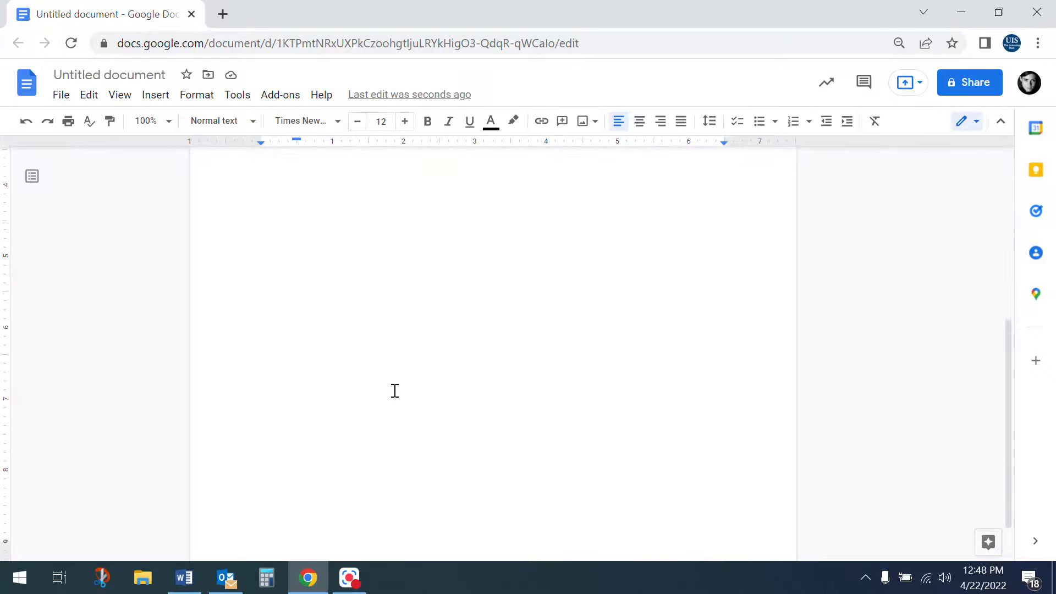
key(Return)
key(Return)
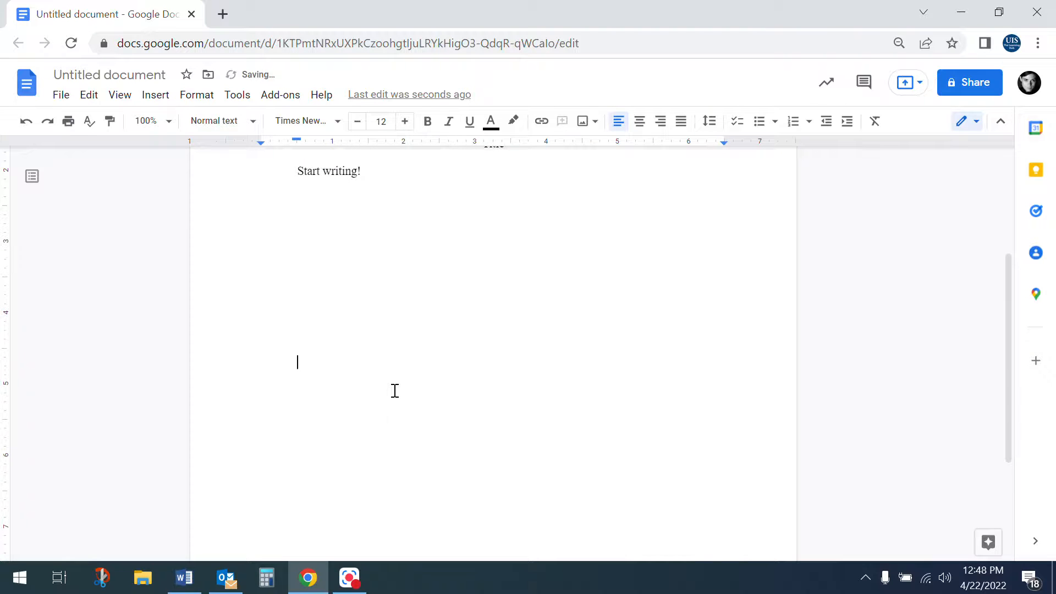
key(Return)
key(Return)
key(Return)
key(Return)
key(Return)
key(Return)
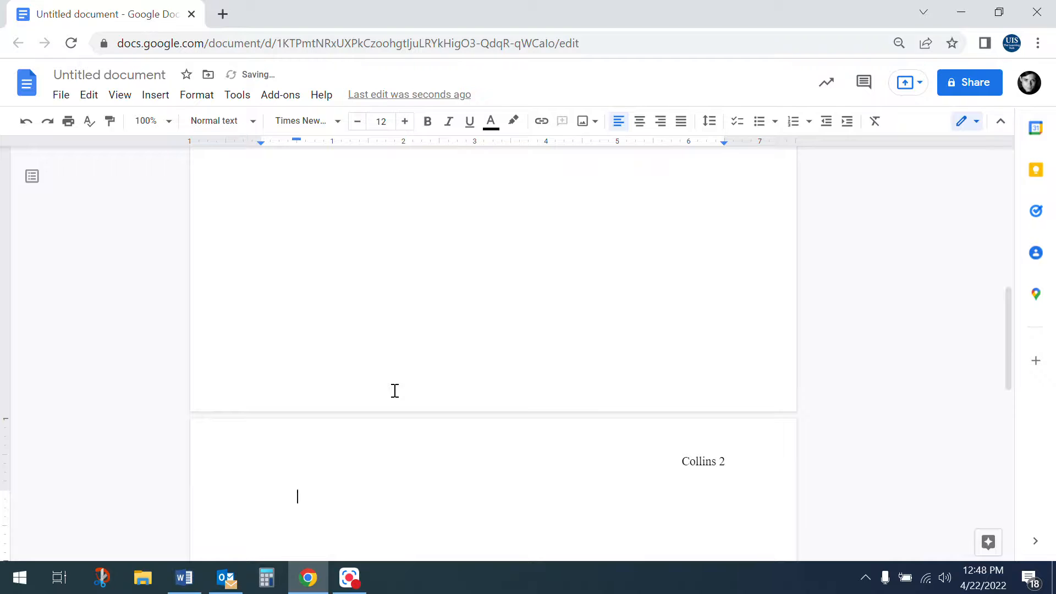
scroll(395, 390, down, 4)
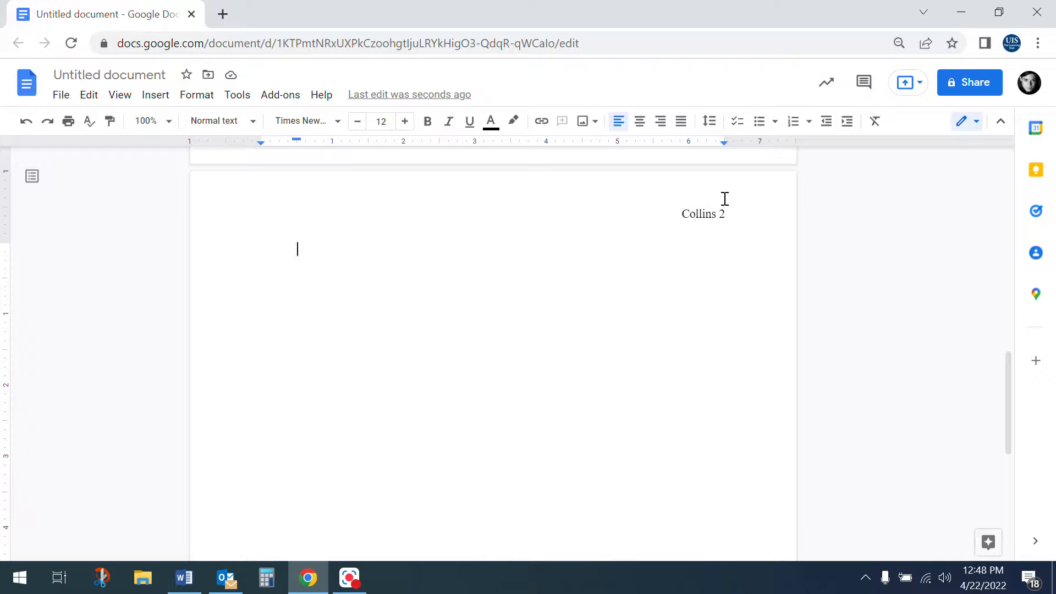
drag(296, 141, 262, 138)
Type a centred 'Works Cited' heading on page 2, fixing typos, and add a line below
click(639, 125)
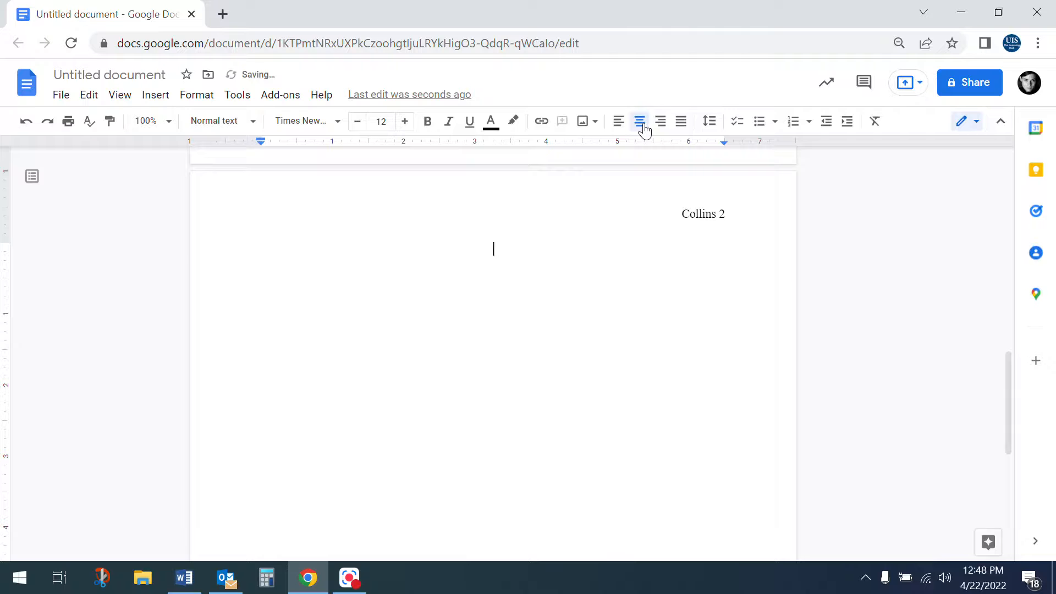
text(Works Cited)
key(Left)
key(Left)
key(Left)
key(Left)
key(Left)
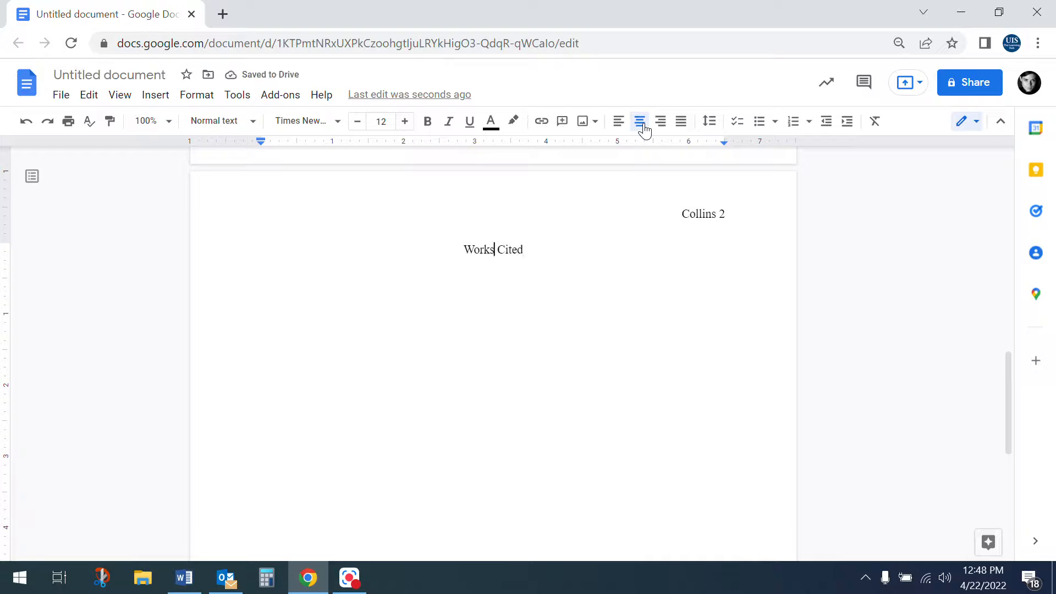
key(BackSpace)
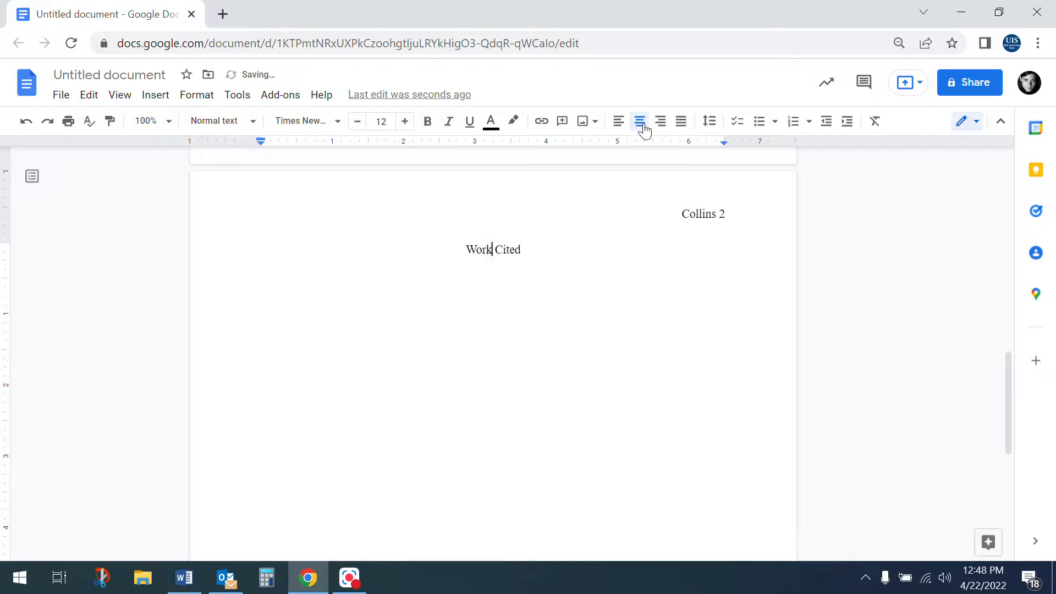
text(s)
click(627, 253)
key(Return)
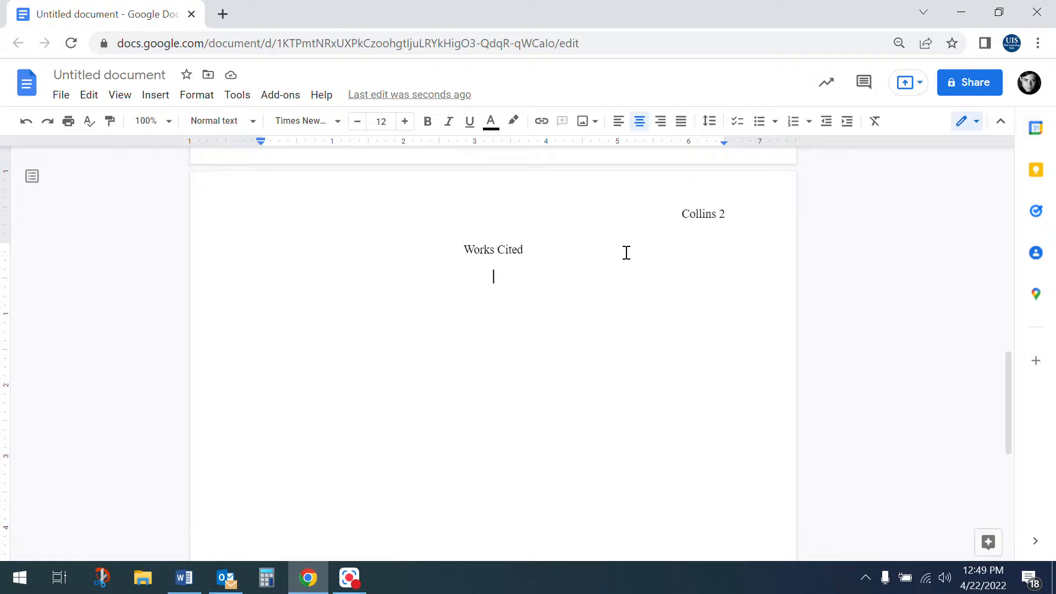
Left-align the line under Works Cited and paste the citation list there
click(619, 120)
key(ctrl+v)
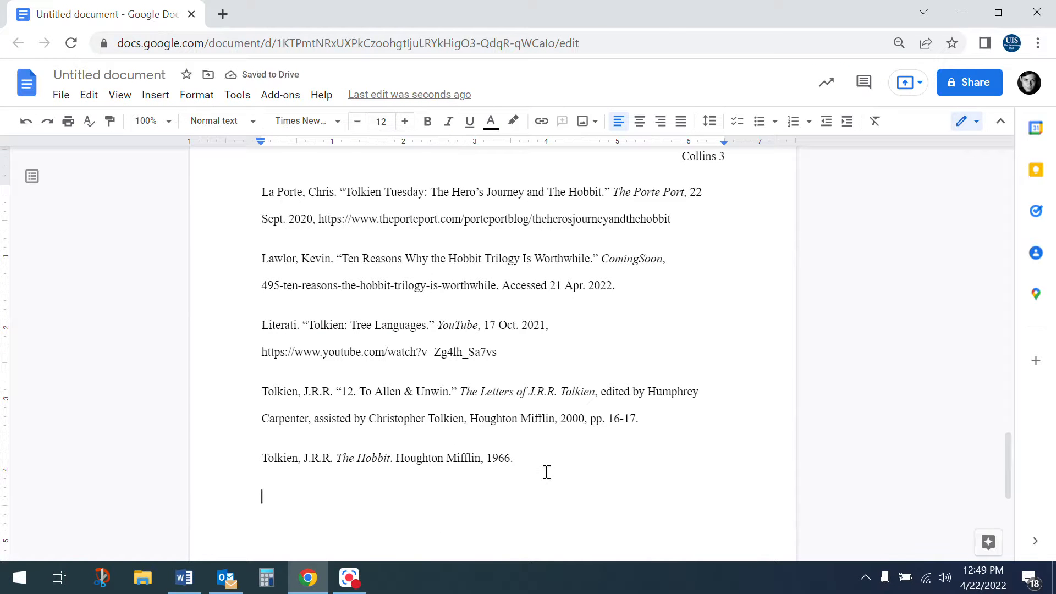
click(463, 442)
scroll(532, 466, up, 12)
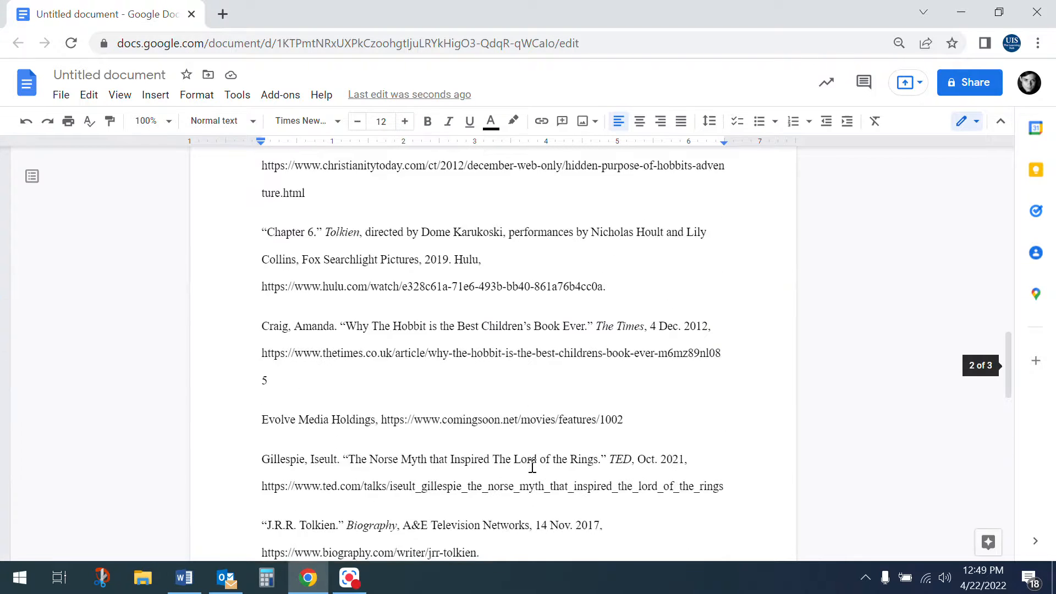
scroll(533, 466, up, 5)
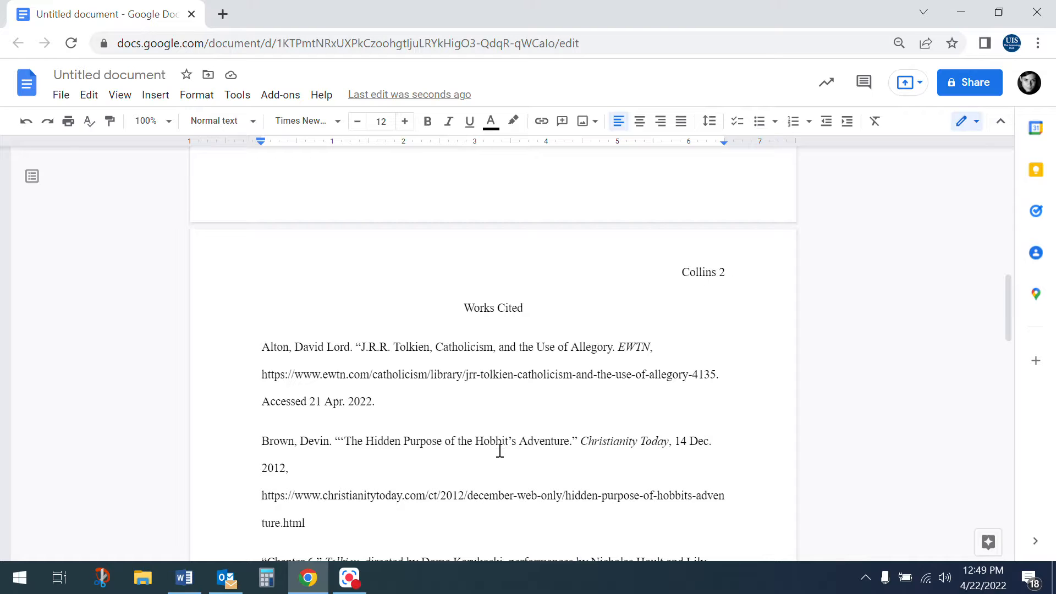
Select the Works Cited citations, from the first entry through the last
drag(261, 346, 587, 422)
scroll(378, 406, down, 15)
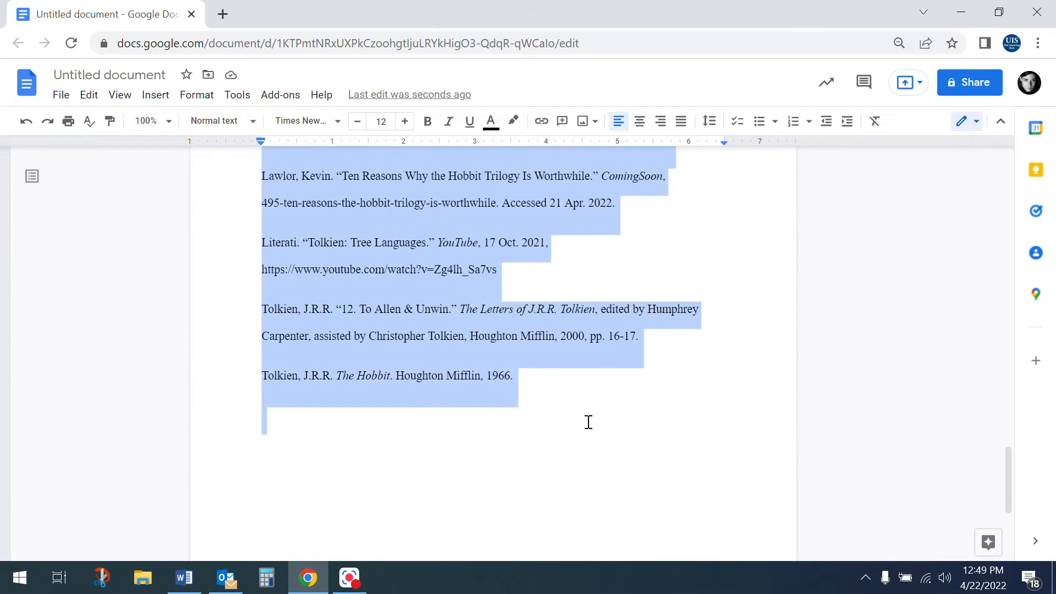
scroll(411, 406, up, 7)
scroll(411, 406, up, 10)
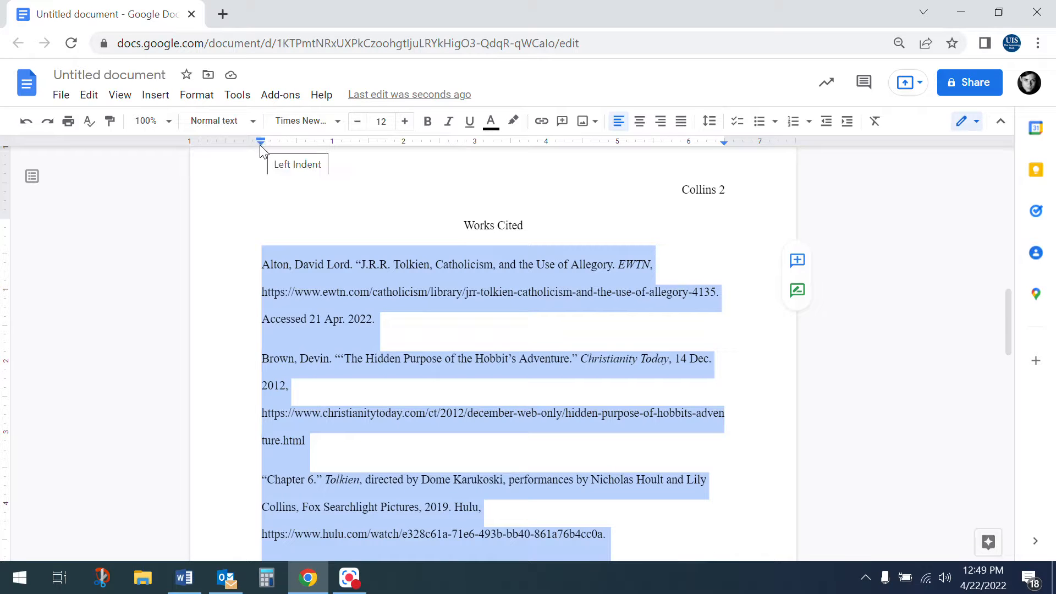
drag(260, 145, 264, 161)
Set Special indent to Hanging 0.5 inch in Indentation options and apply it to the citations
click(186, 97)
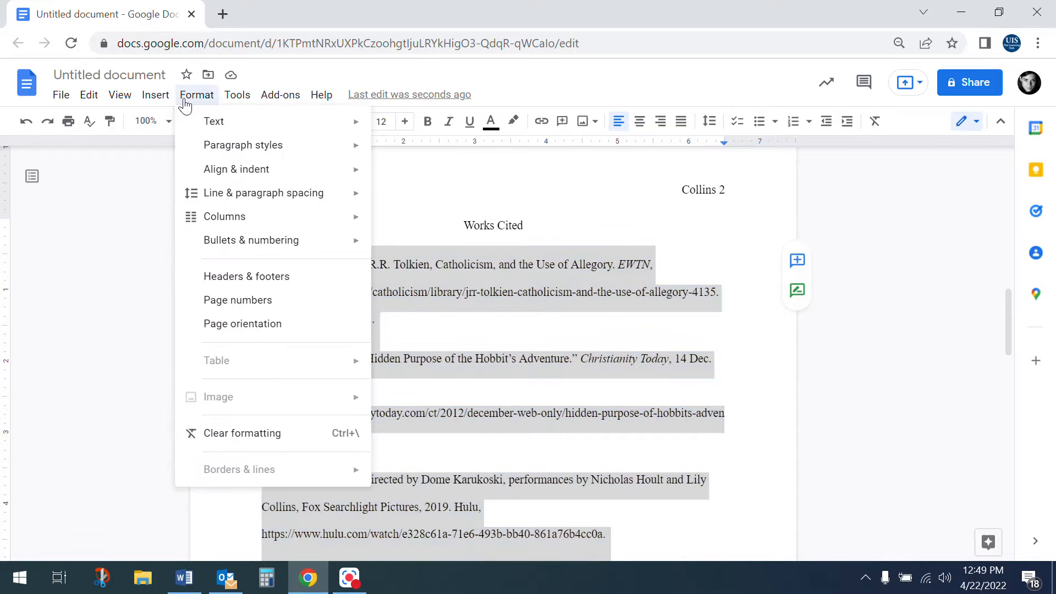
mouse_move(237, 175)
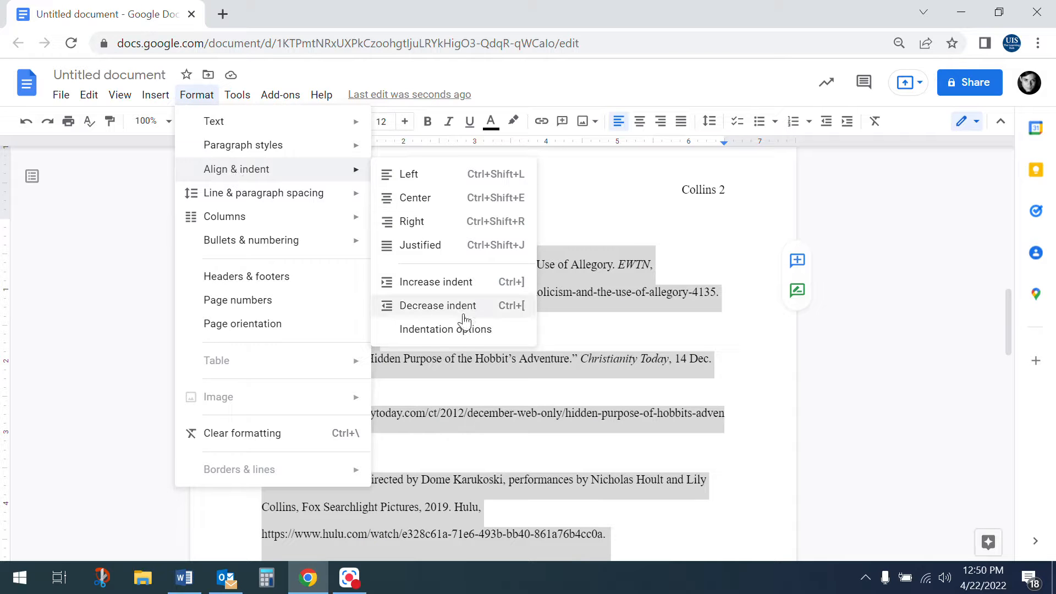
click(464, 335)
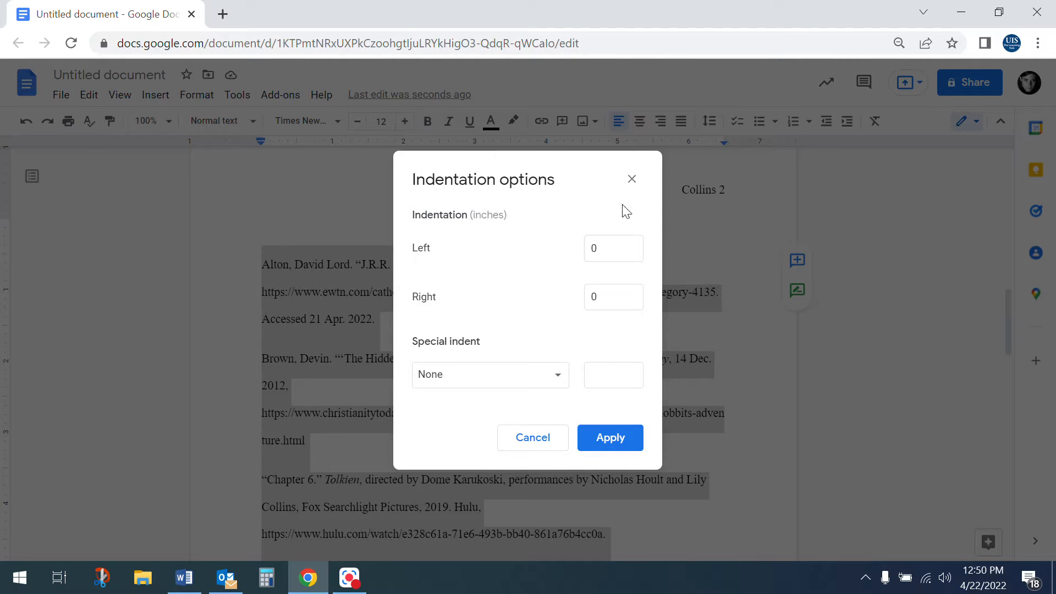
click(472, 380)
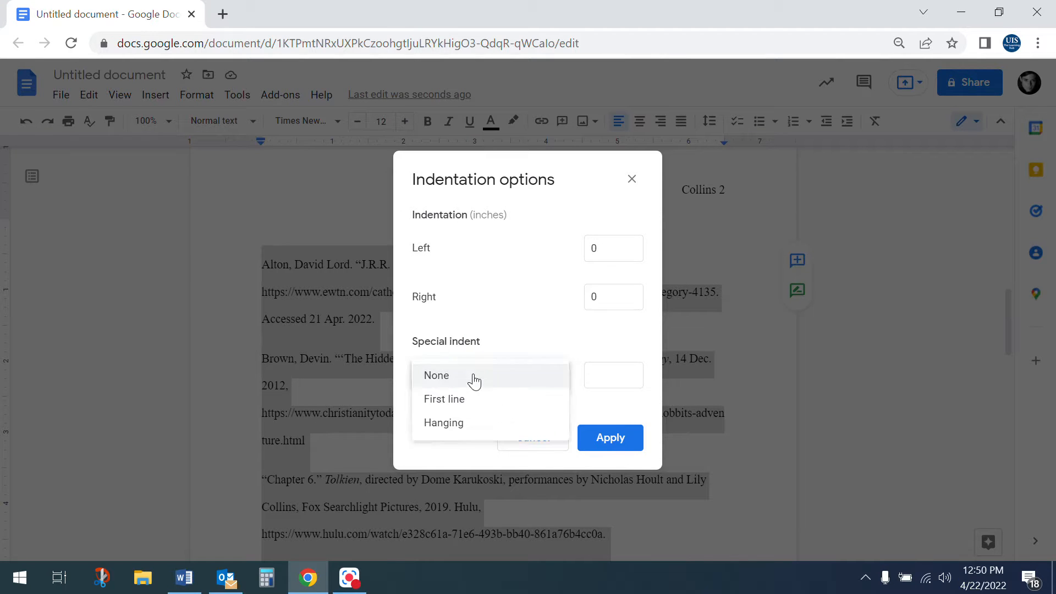
click(454, 426)
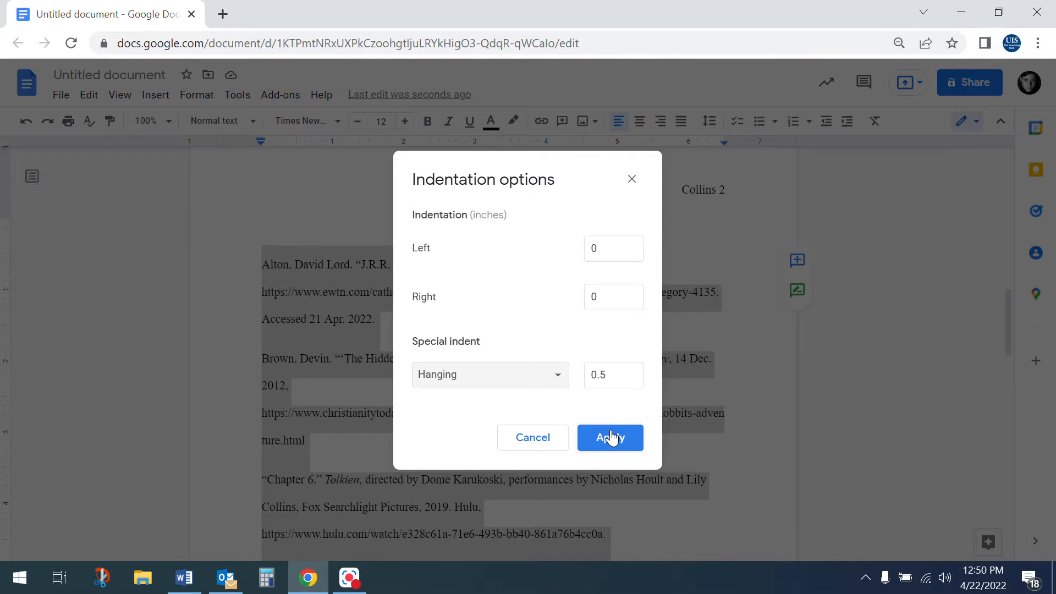
click(610, 437)
click(319, 303)
Reselect every citation, from the last entry up to the first
scroll(304, 283, down, 3)
scroll(304, 284, down, 8)
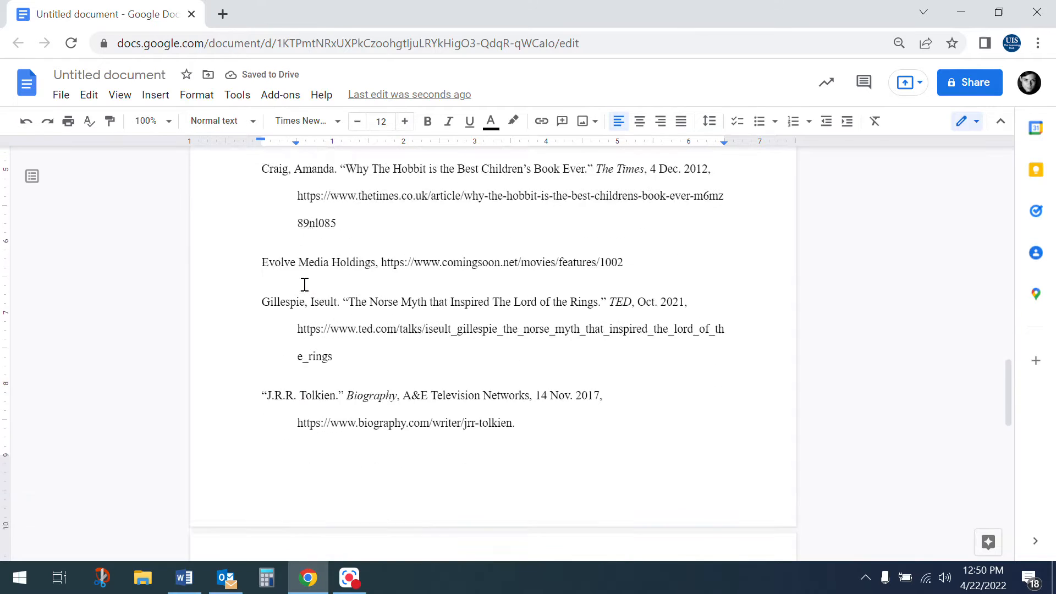
scroll(305, 285, down, 3)
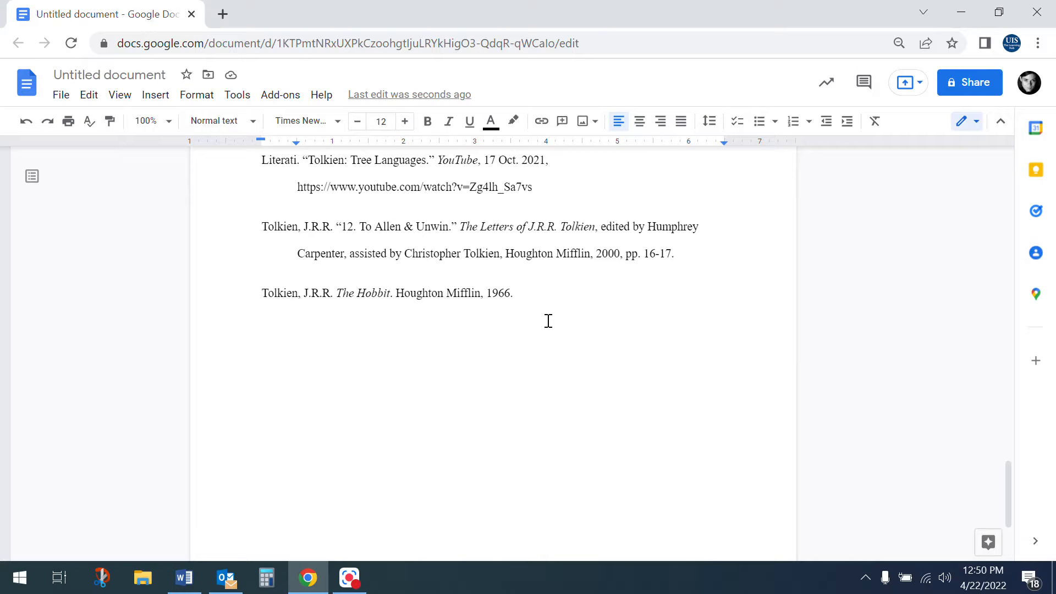
drag(535, 312, 252, 420)
scroll(266, 223, up, 7)
scroll(259, 262, up, 10)
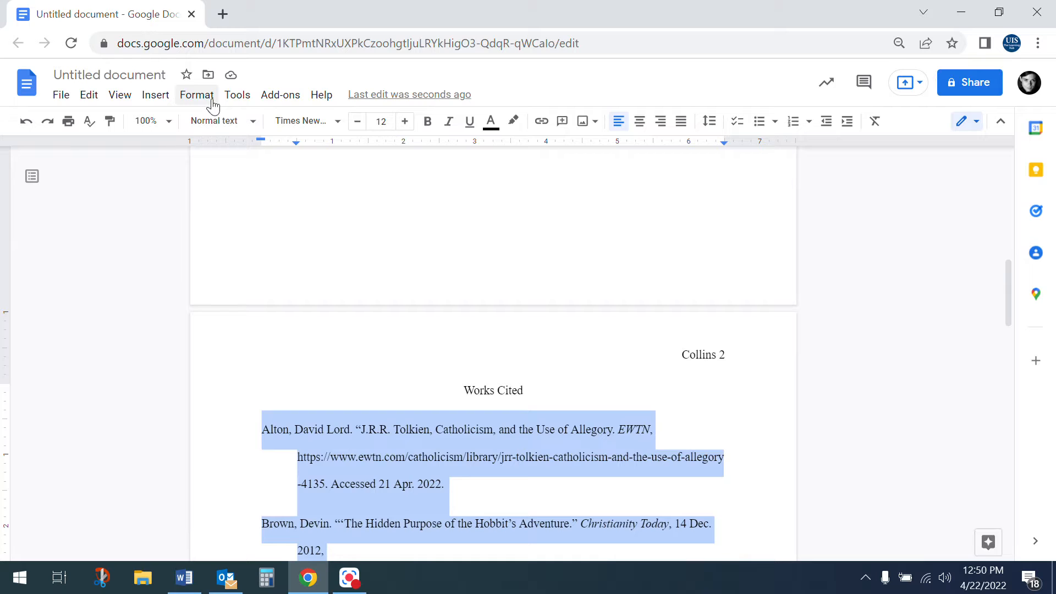
Remove the space after and the space before each citation paragraph
click(197, 95)
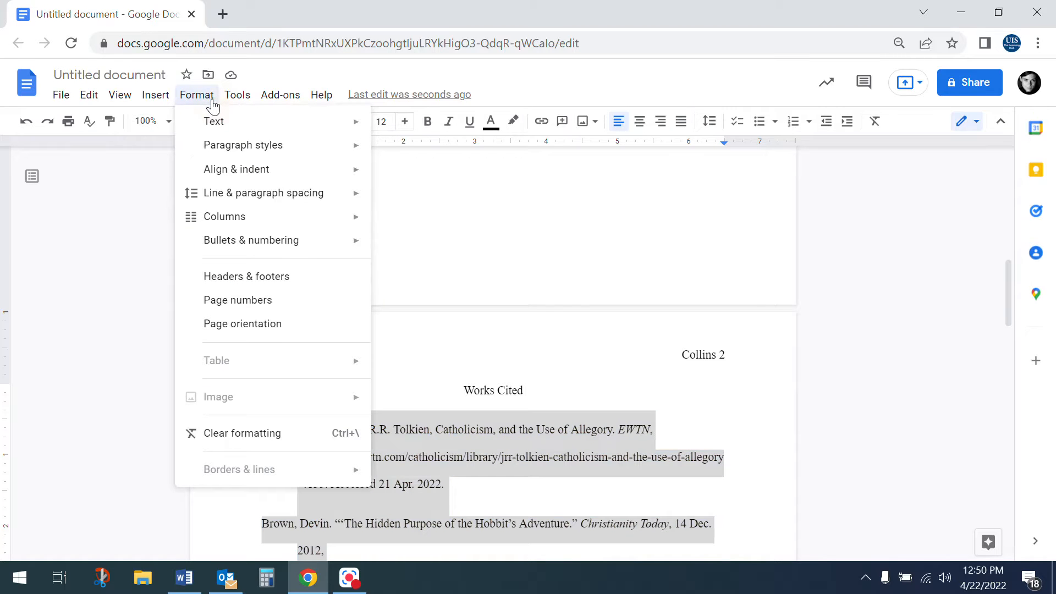
mouse_move(294, 199)
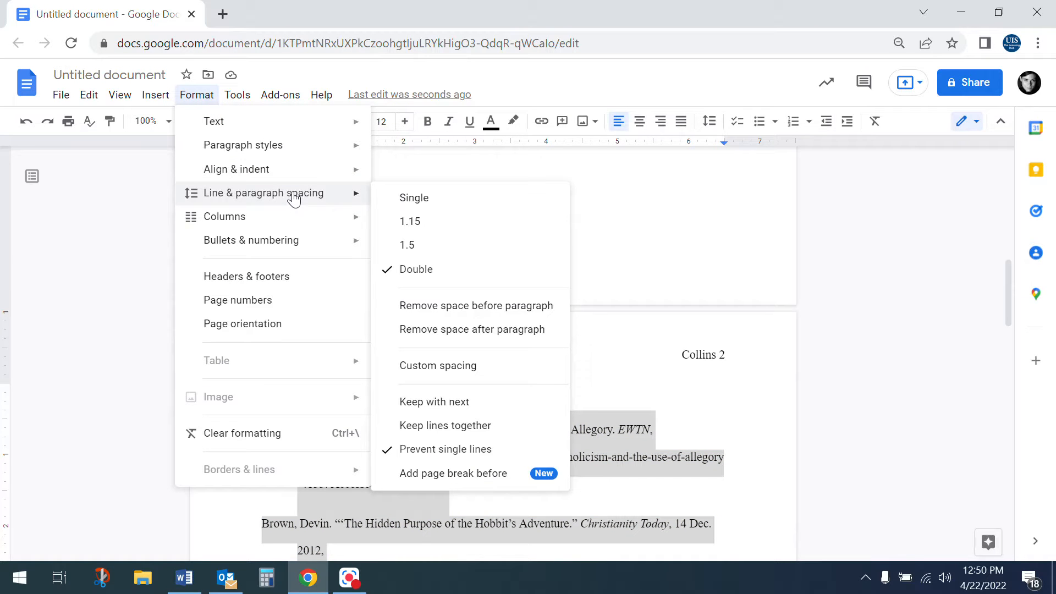
click(484, 330)
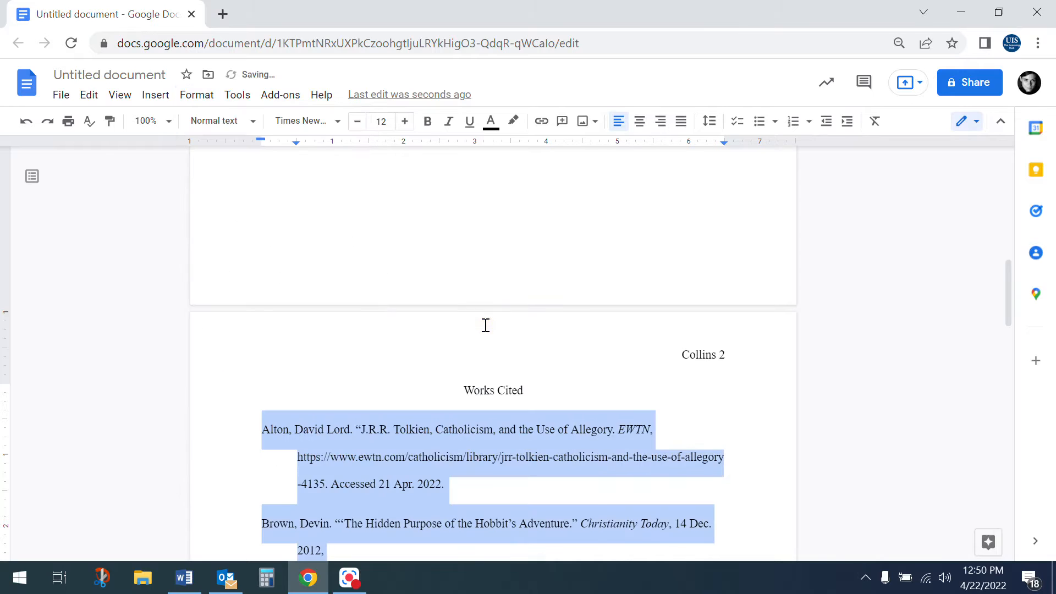
click(206, 97)
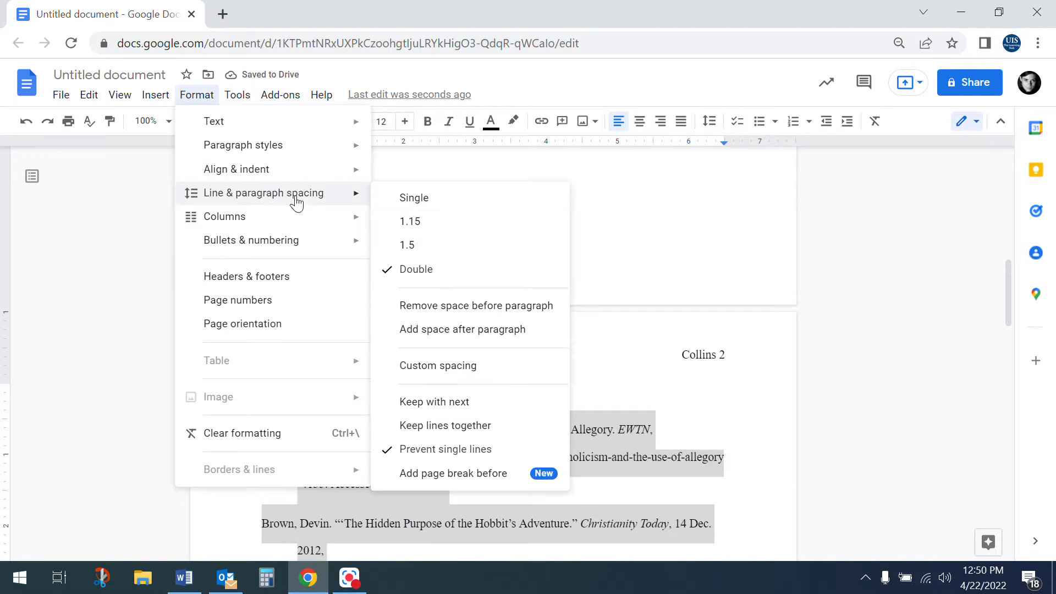
click(447, 306)
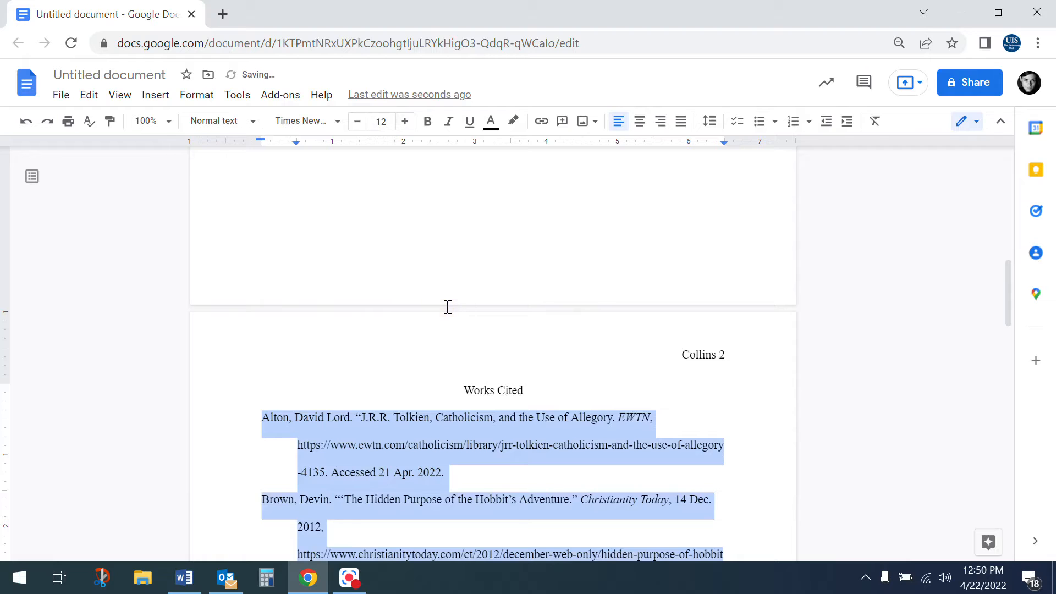
scroll(448, 306, down, 5)
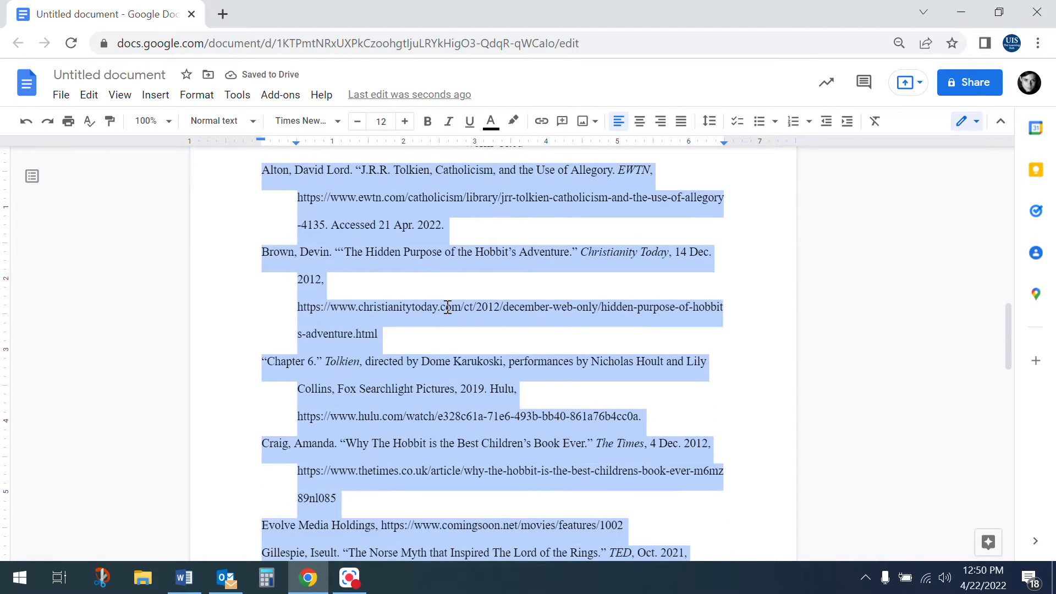
scroll(454, 311, up, 2)
click(455, 311)
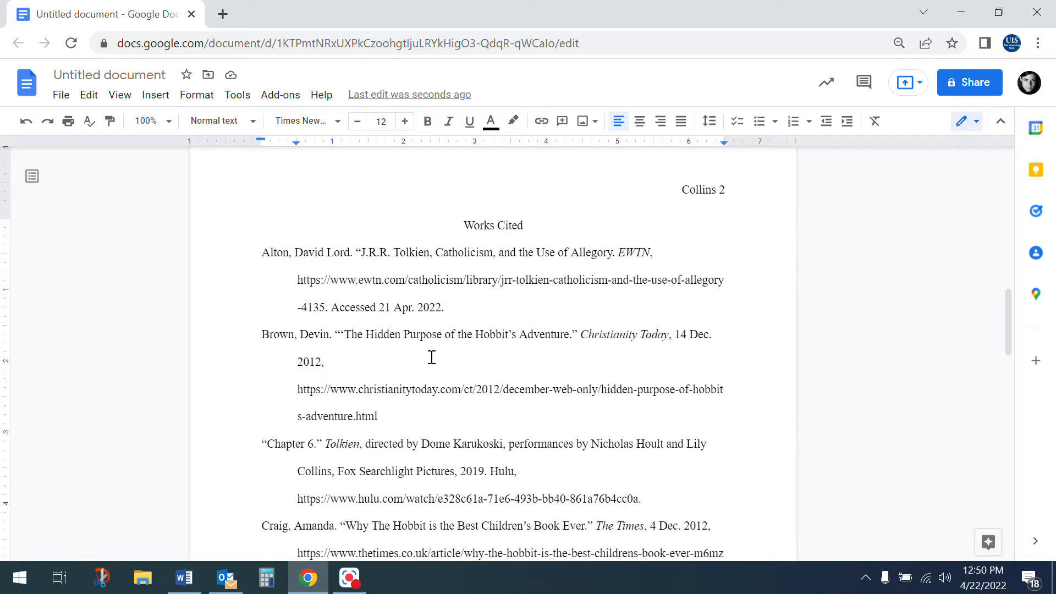
scroll(432, 358, down, 15)
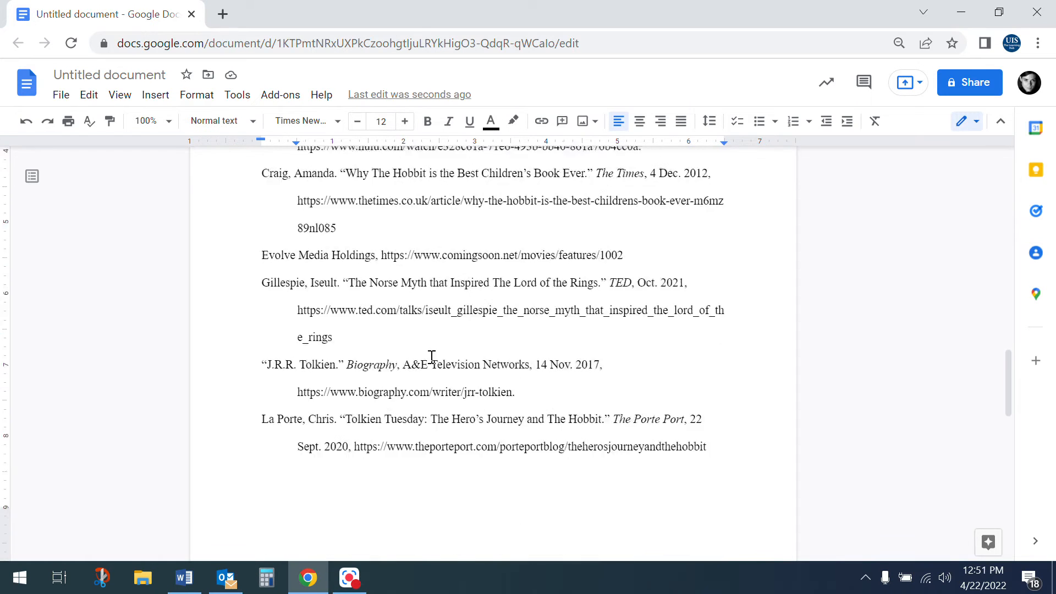
scroll(432, 358, up, 20)
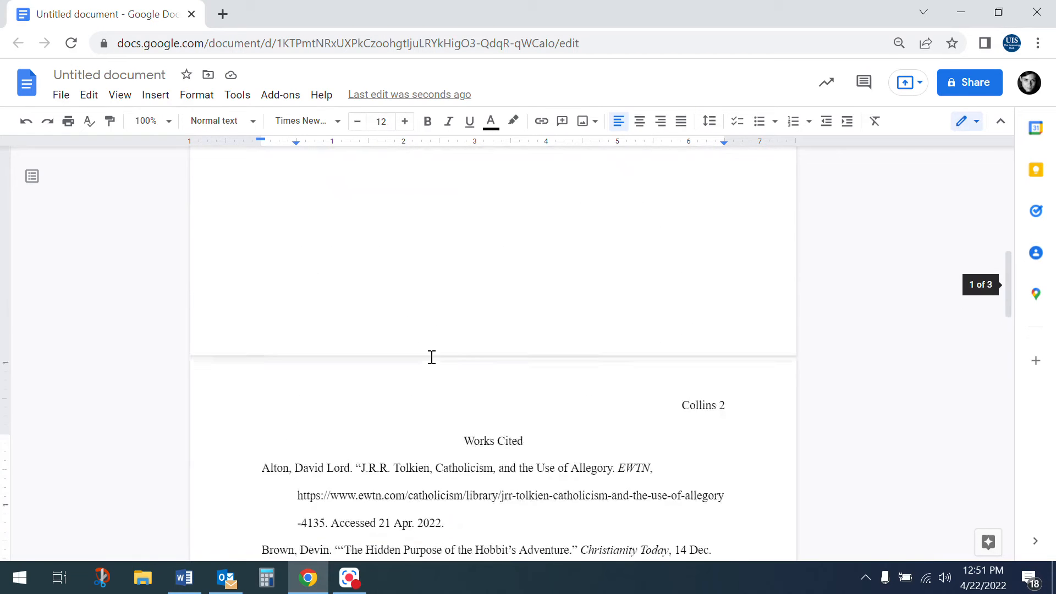